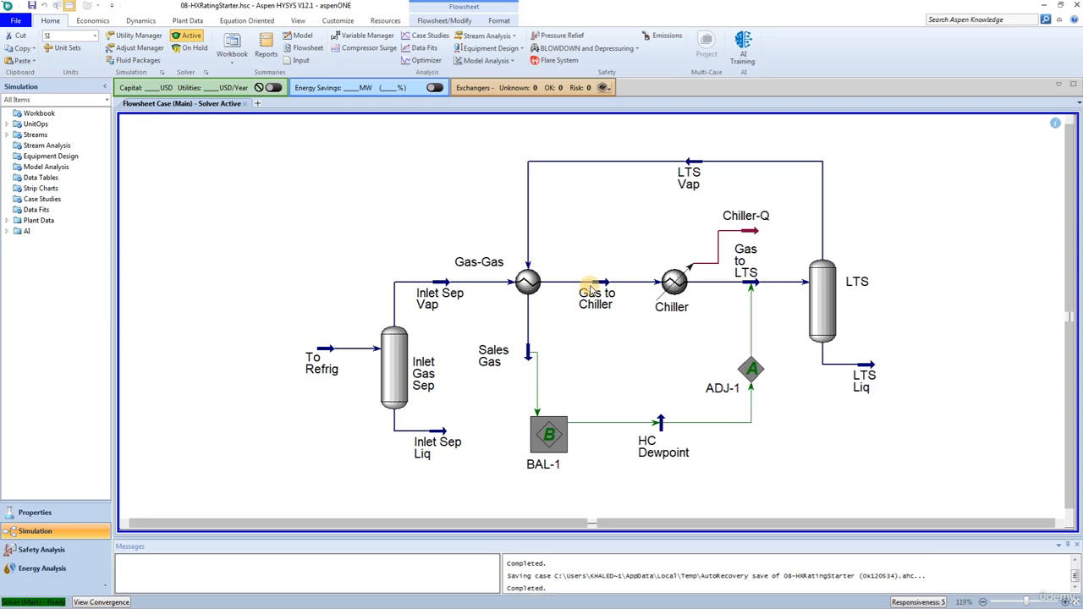
- In the Gas-Gas heat exchanger's specifications, deactivate Temp Approach and activate E-100 UA
double_click(526, 279)
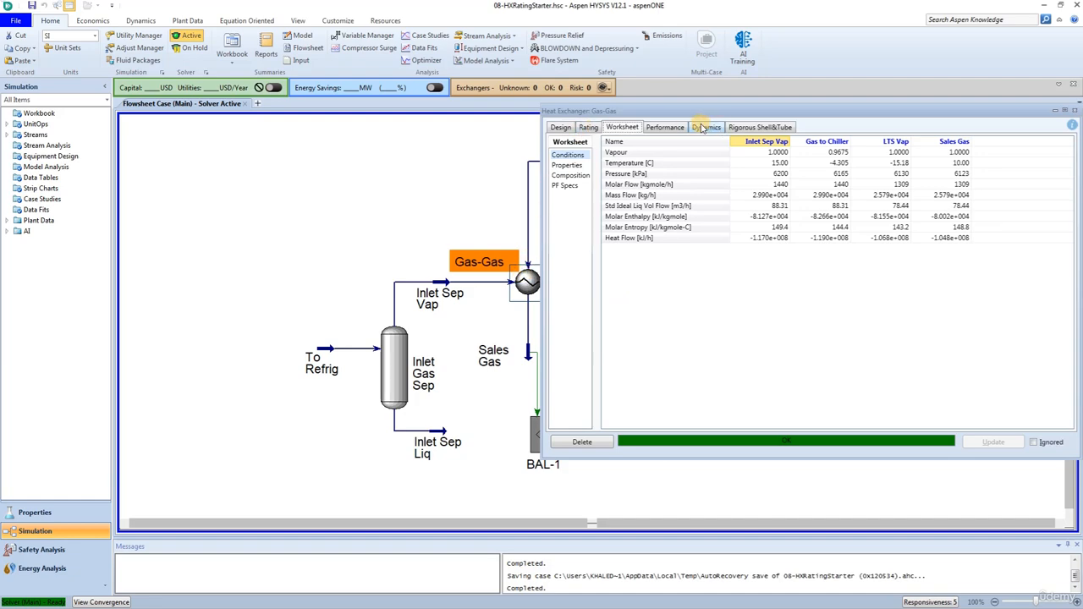
click(665, 127)
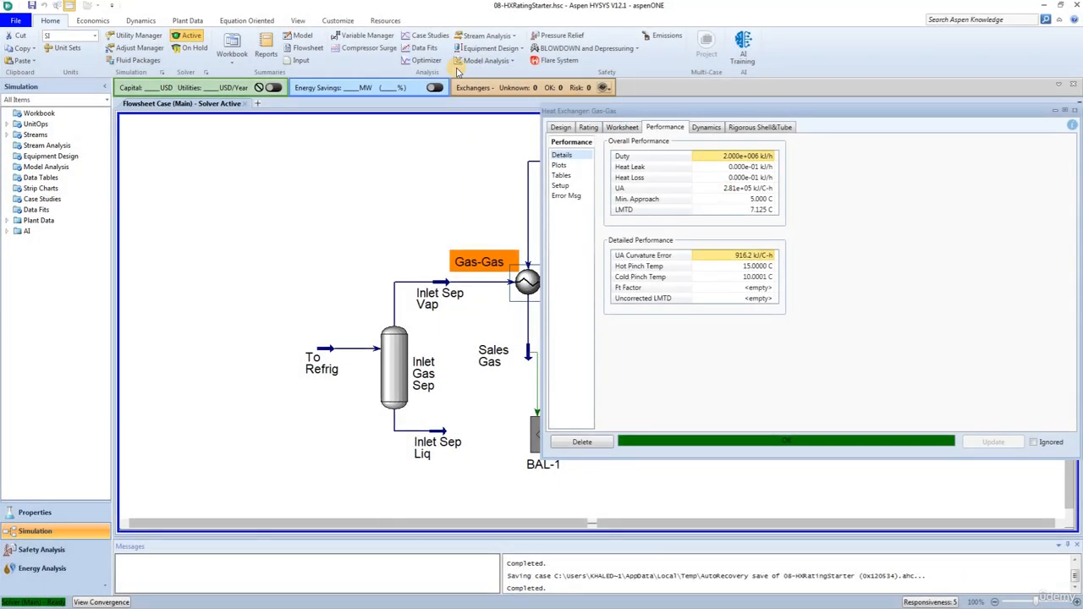
click(622, 126)
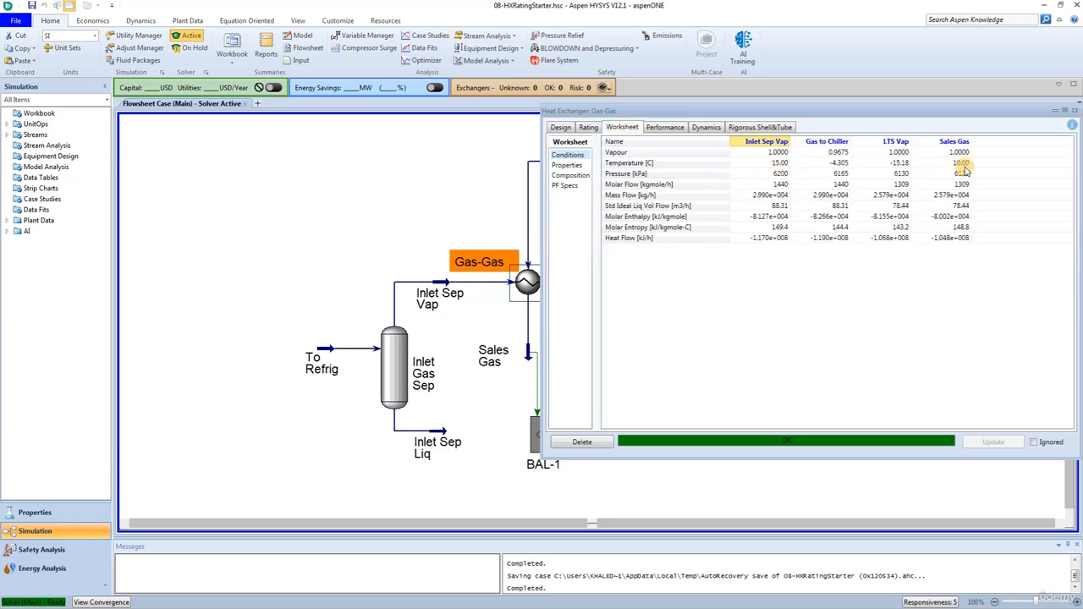
mouse_move(965, 170)
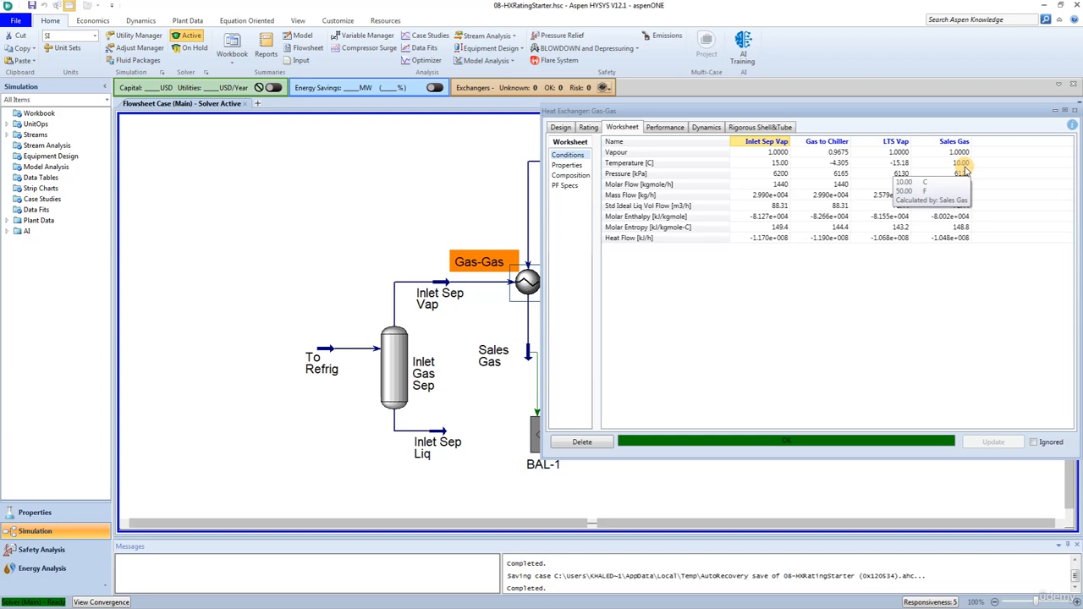
click(559, 128)
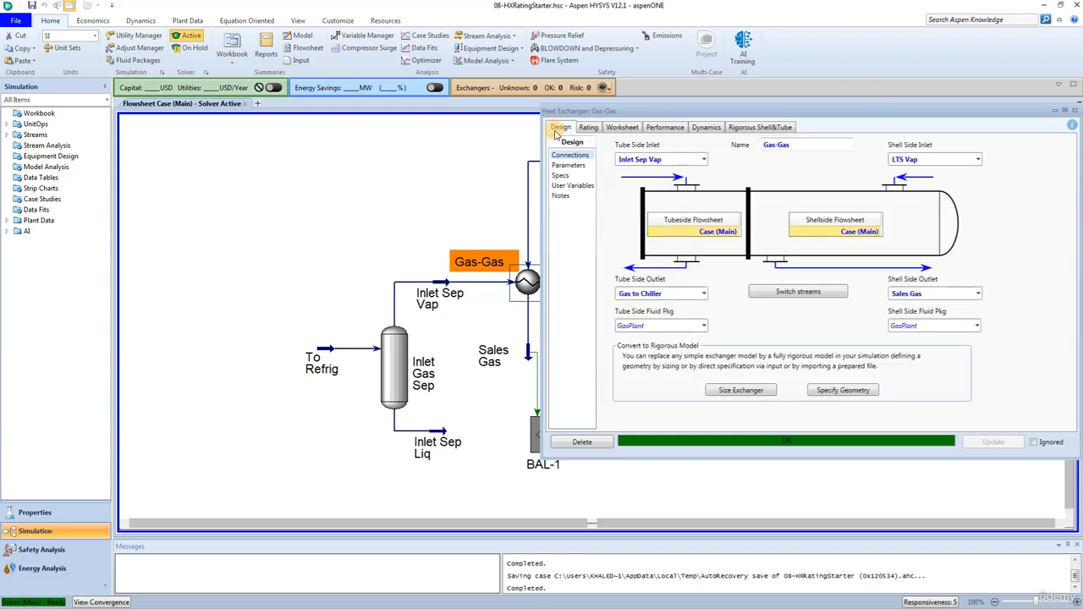
click(560, 176)
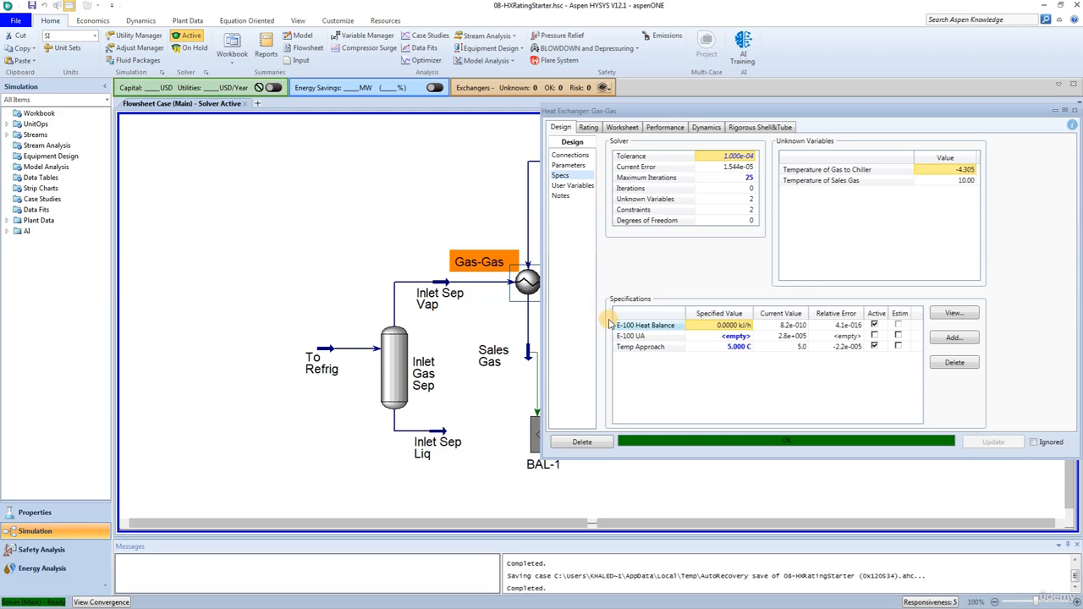
click(874, 346)
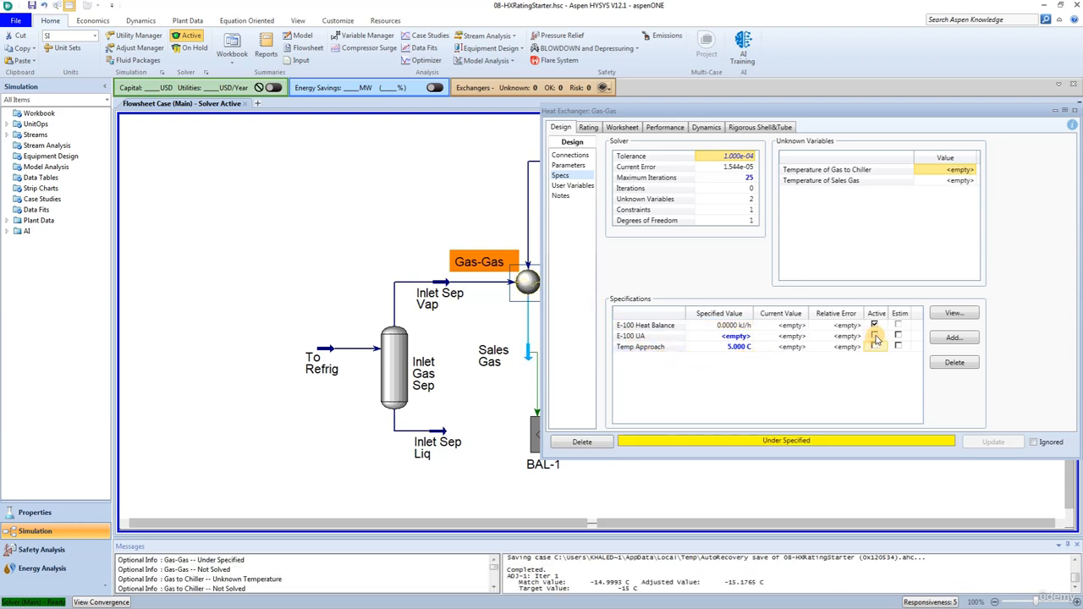
click(875, 337)
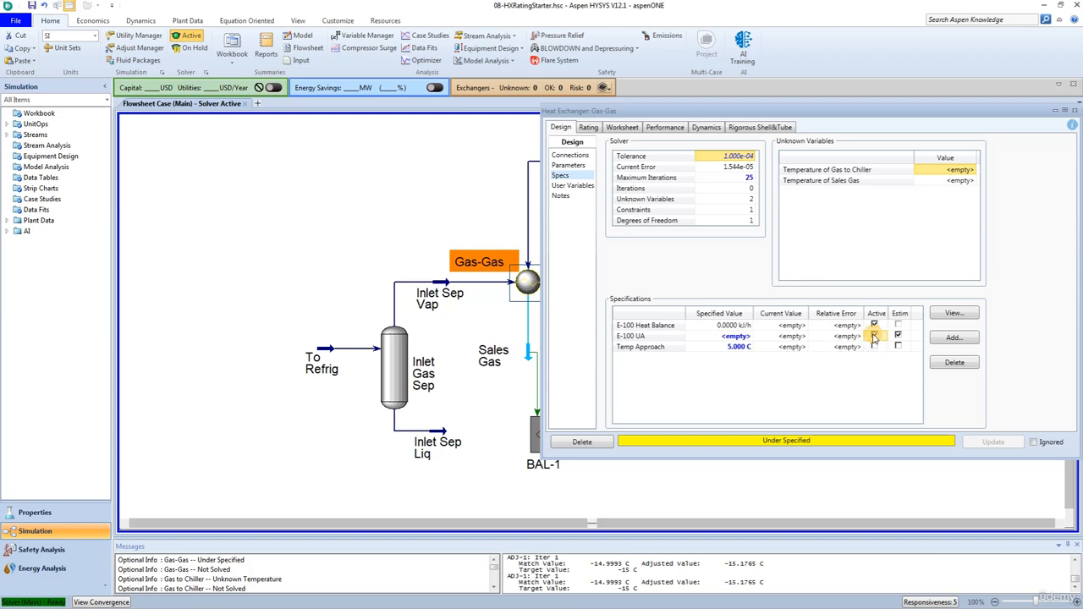
- Set the E-100 UA specified value to 15190 kJ/C-h and close the Gas-Gas exchanger's properties
click(736, 336)
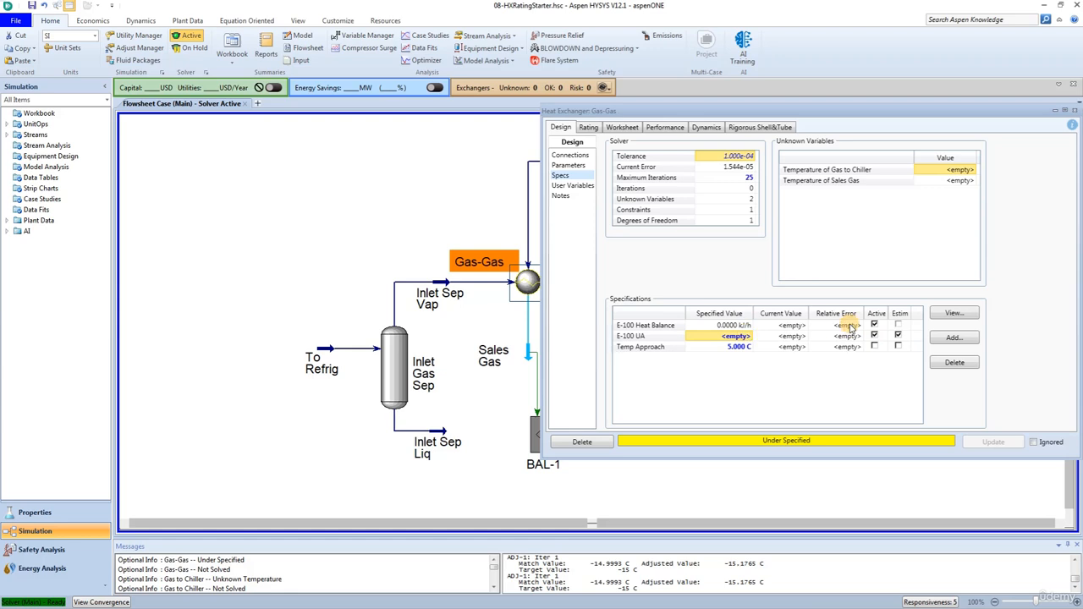
text(15190)
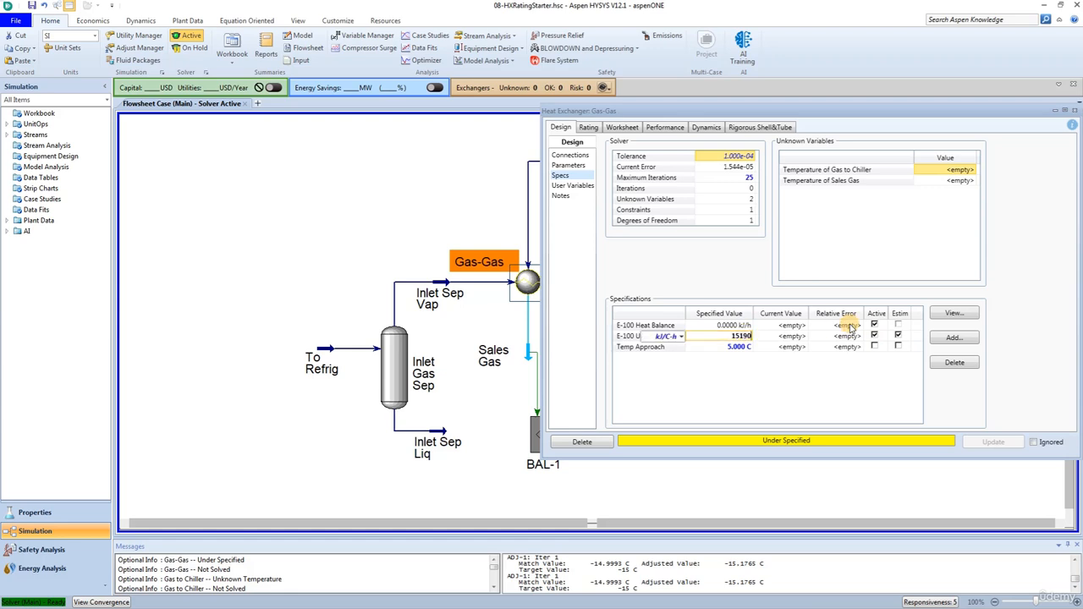
key(Return)
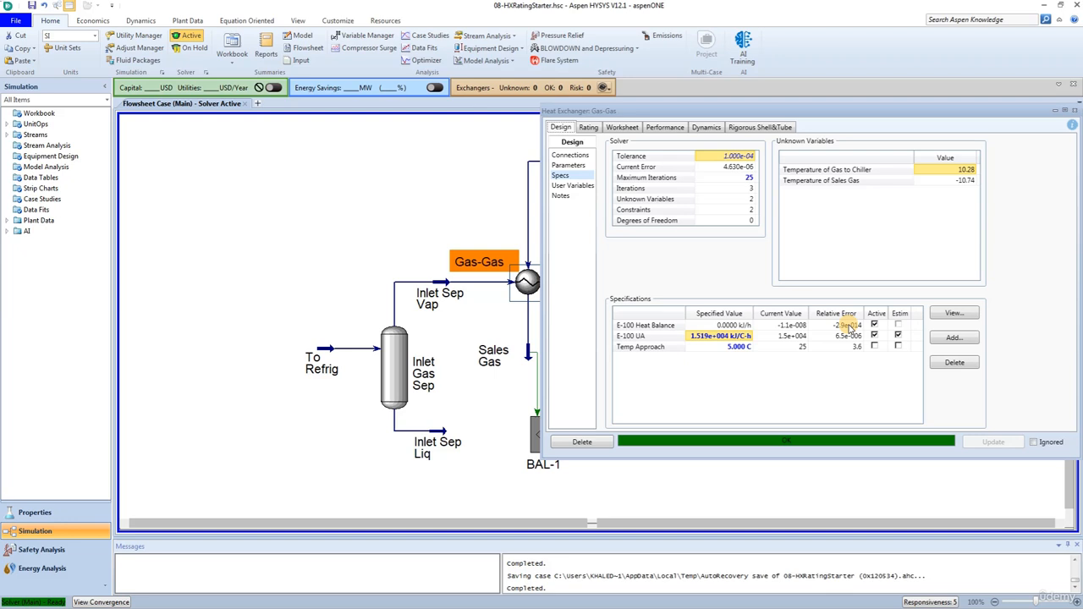
click(1075, 112)
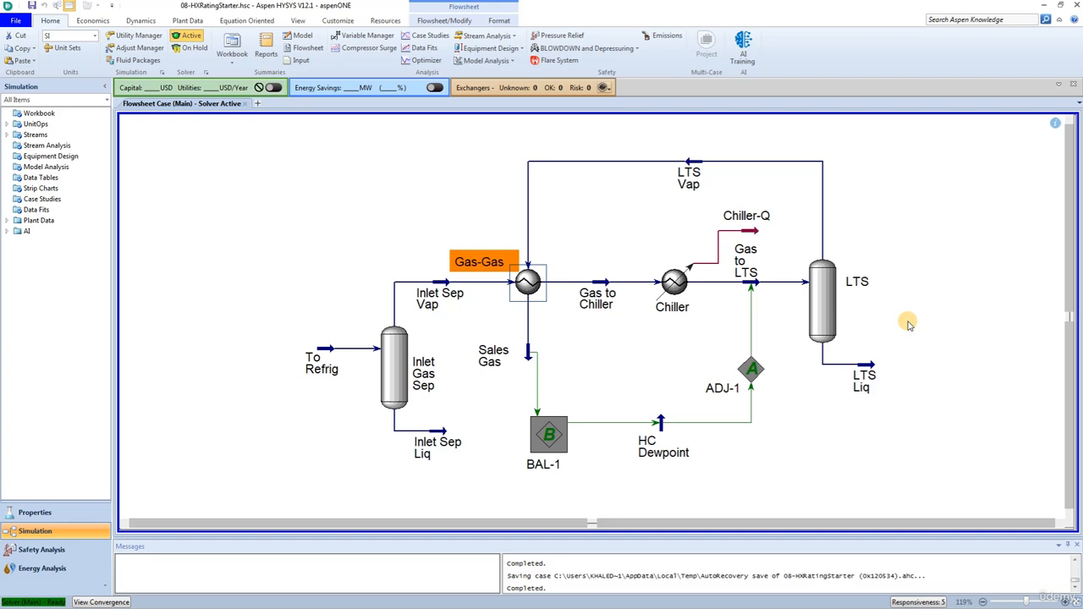
- Add a material stream to the flowsheet below the LTS separator and name it Recycle Out
click(417, 20)
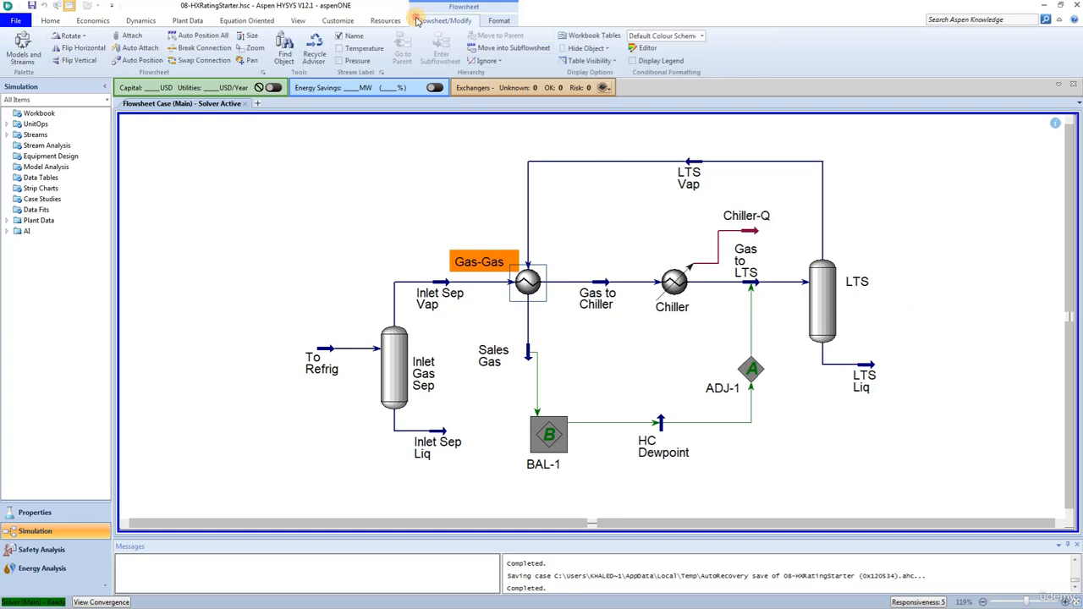
click(14, 53)
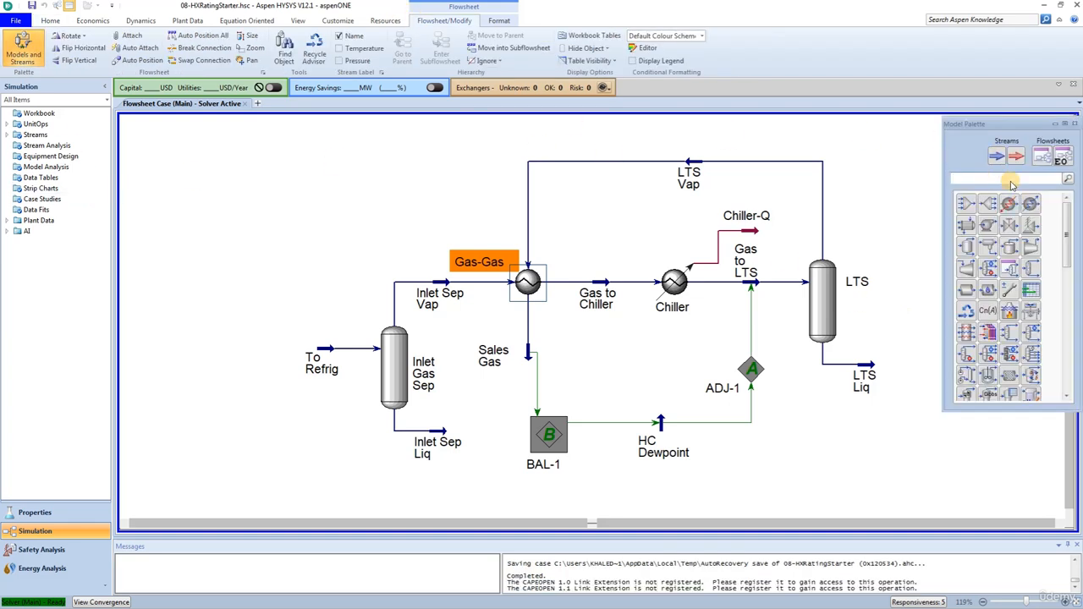
drag(997, 155, 814, 480)
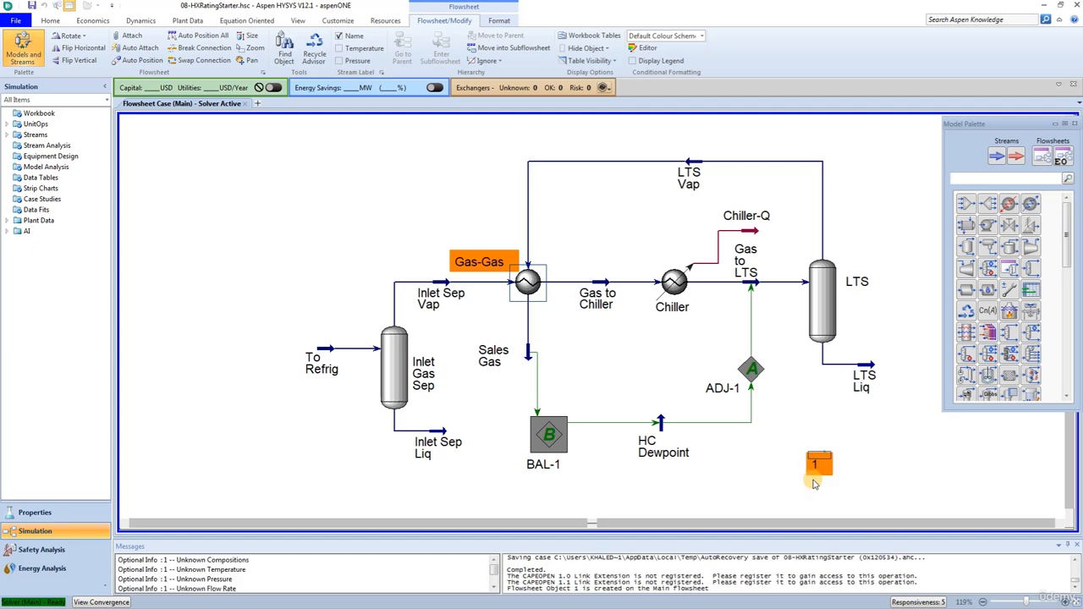
double_click(818, 463)
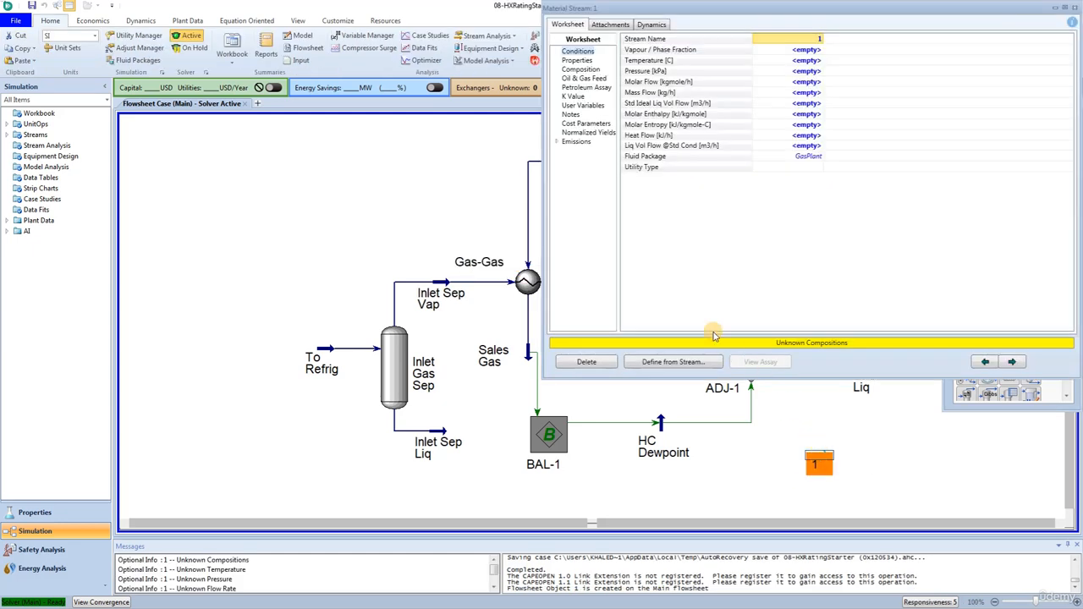
click(797, 39)
text(Rec)
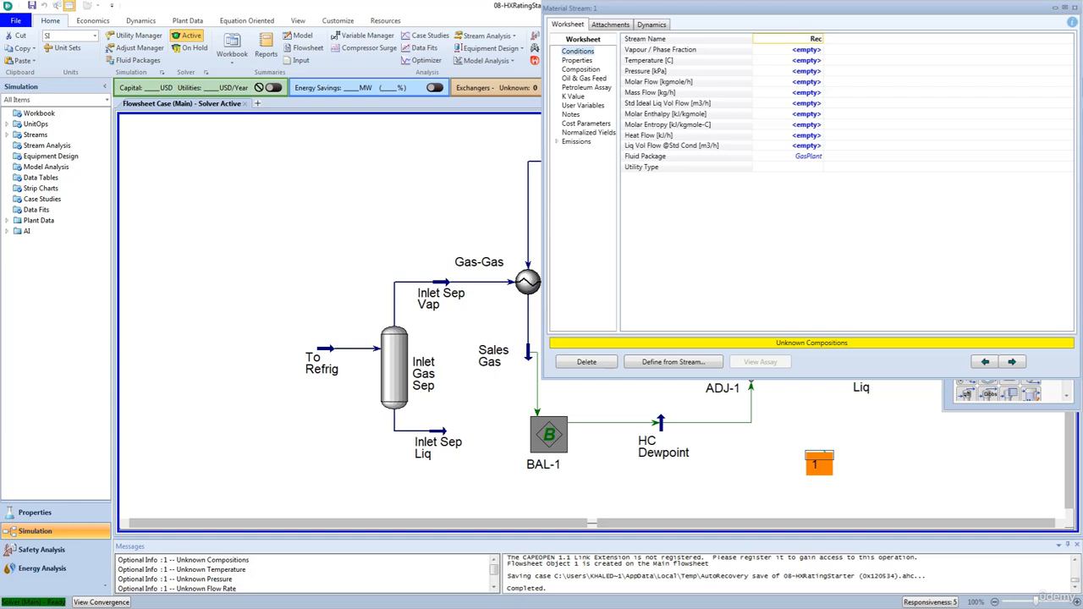
text(ycle Out)
key(Return)
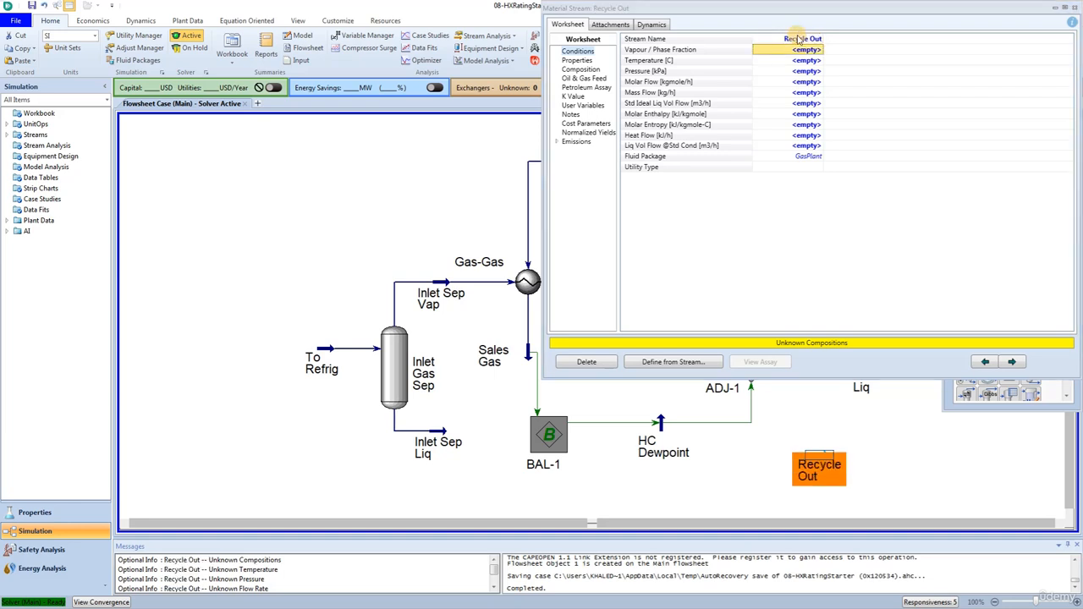
- Define the Recycle Out stream from the LTS Vap stream, copying its conditions, composition and molar flow
click(676, 362)
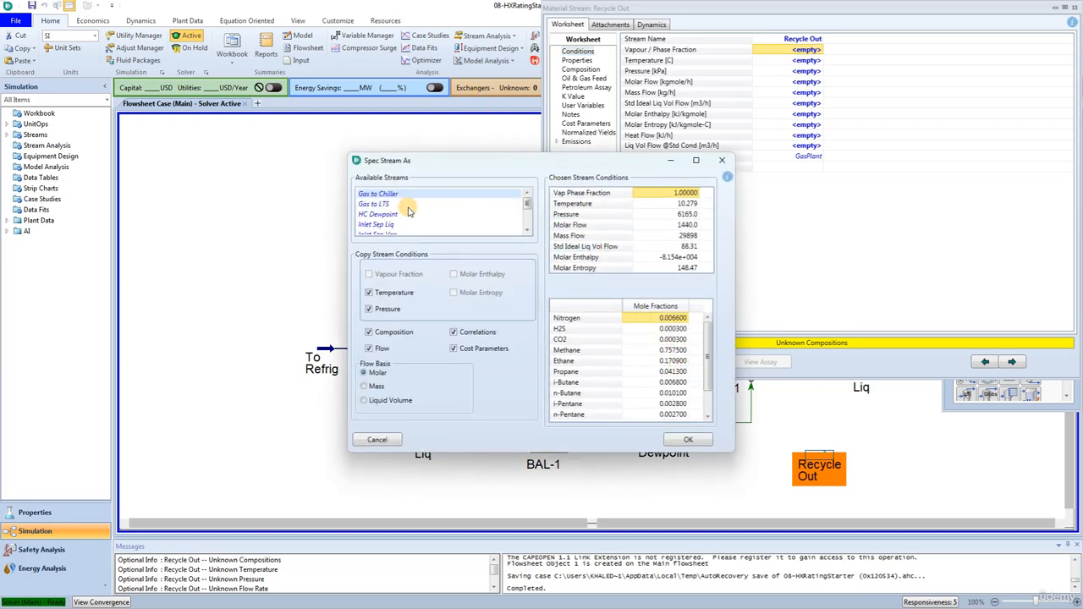
scroll(385, 212, down, 2)
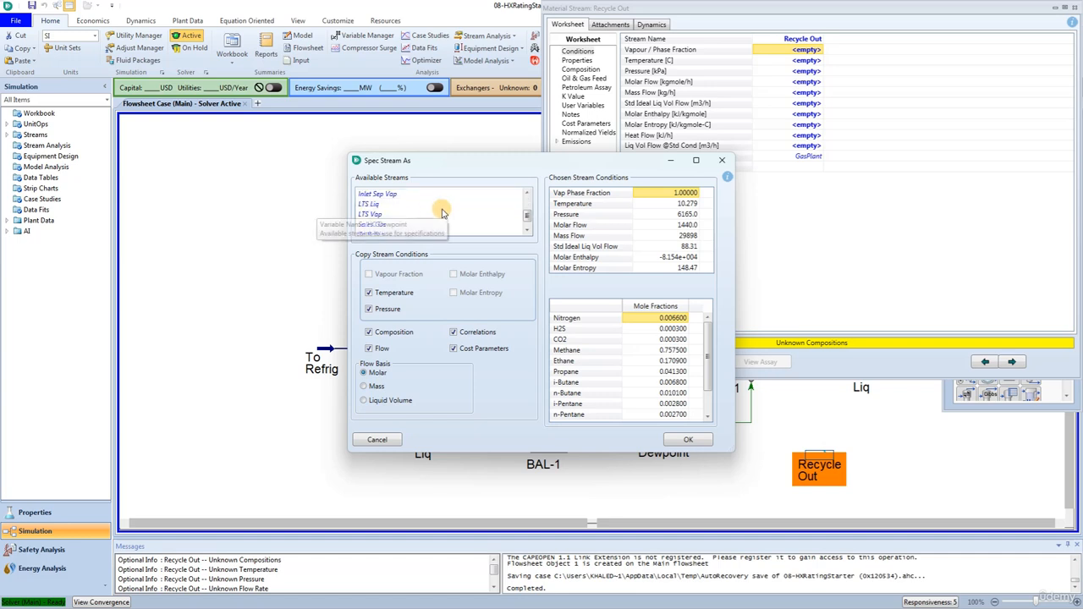
click(377, 215)
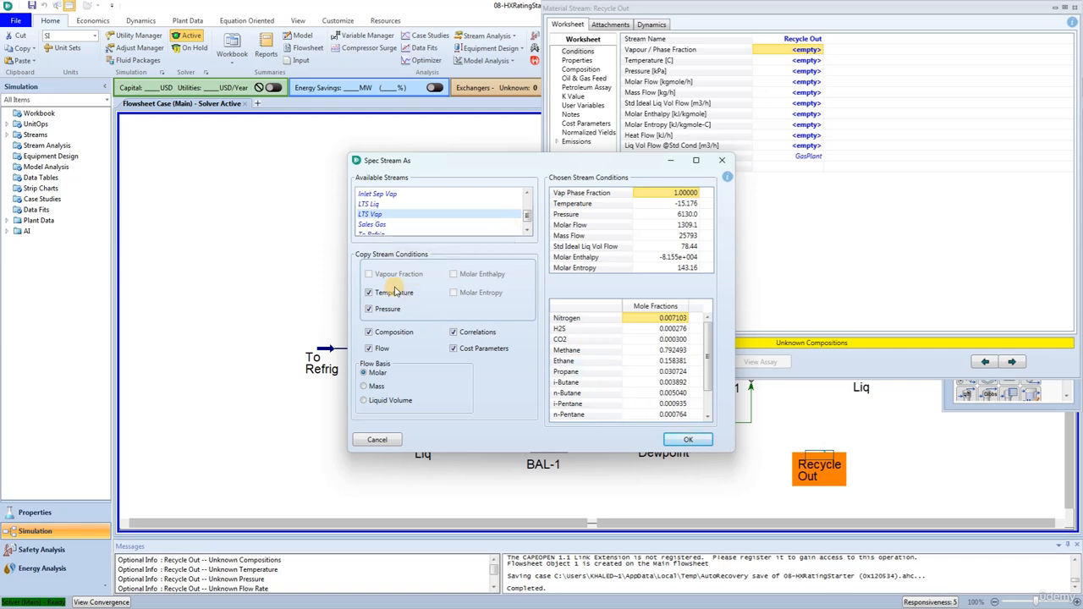
click(689, 440)
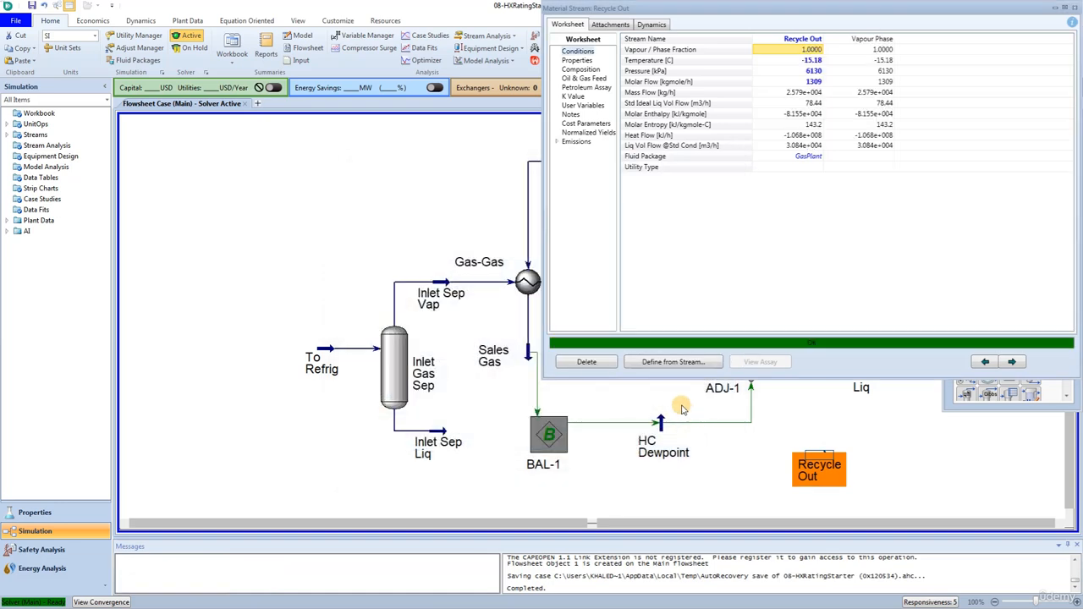
click(1075, 9)
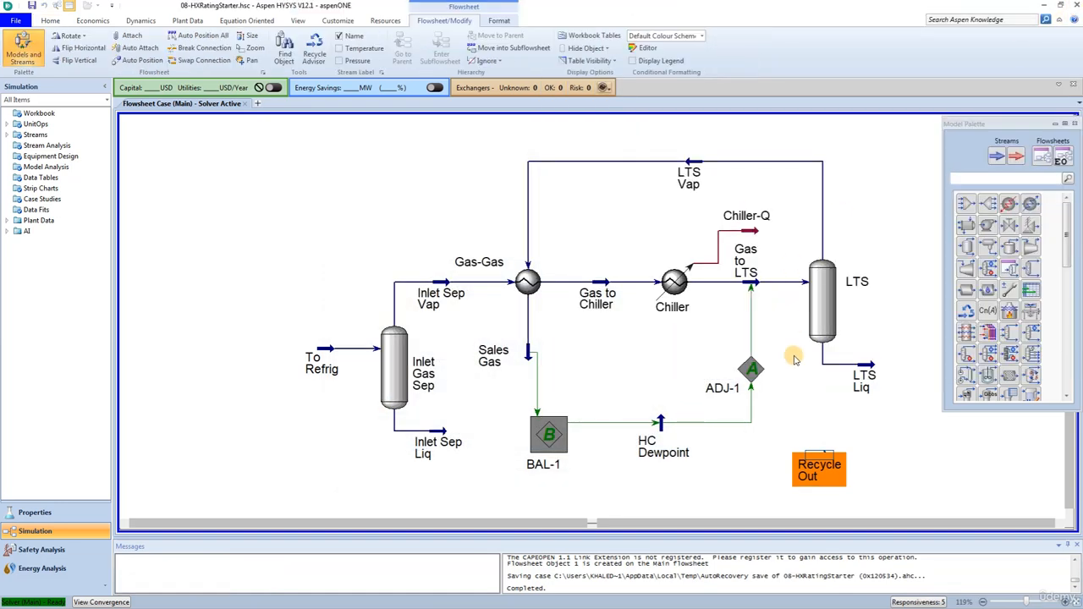
- Move Recycle Out above Inlet Sep Vap and attach it to the Gas-Gas exchanger in place of the disconnected LTS Vap stream
drag(423, 214, 425, 213)
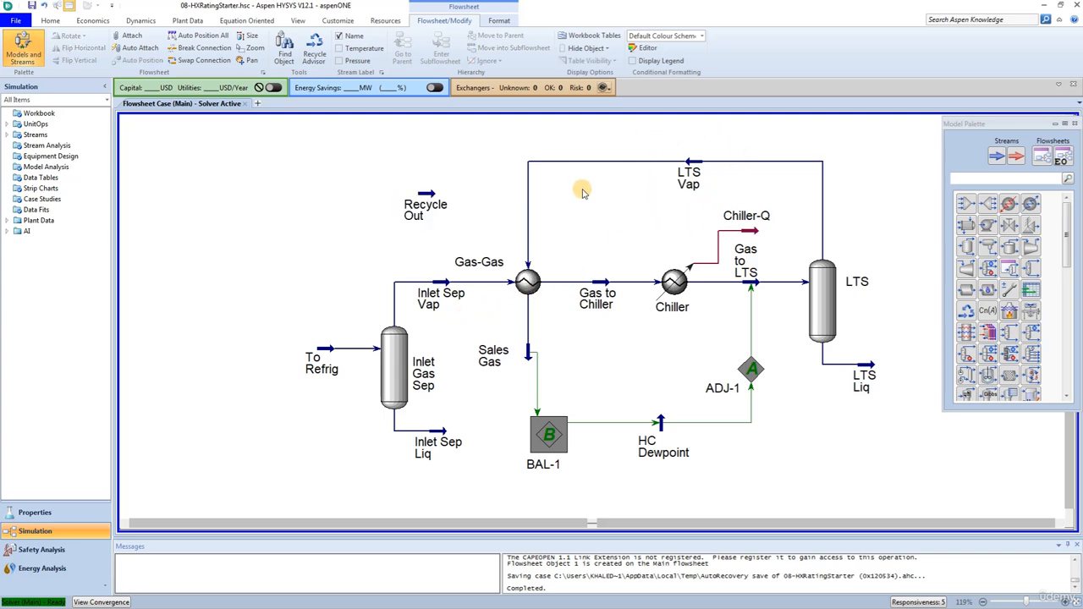
mouse_move(528, 289)
click(190, 47)
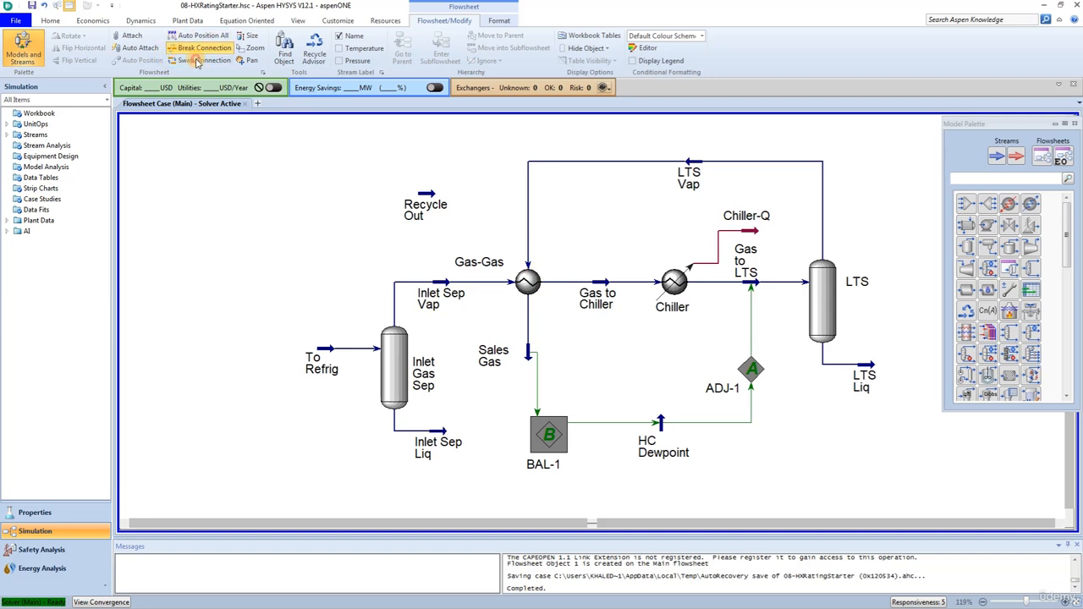
click(527, 200)
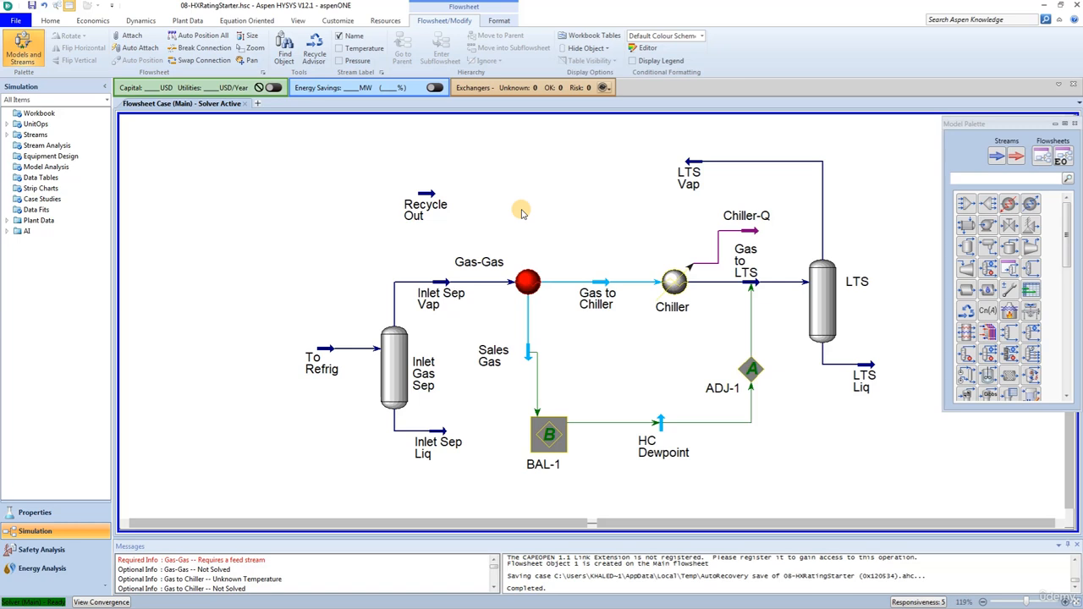
key(ctrl)
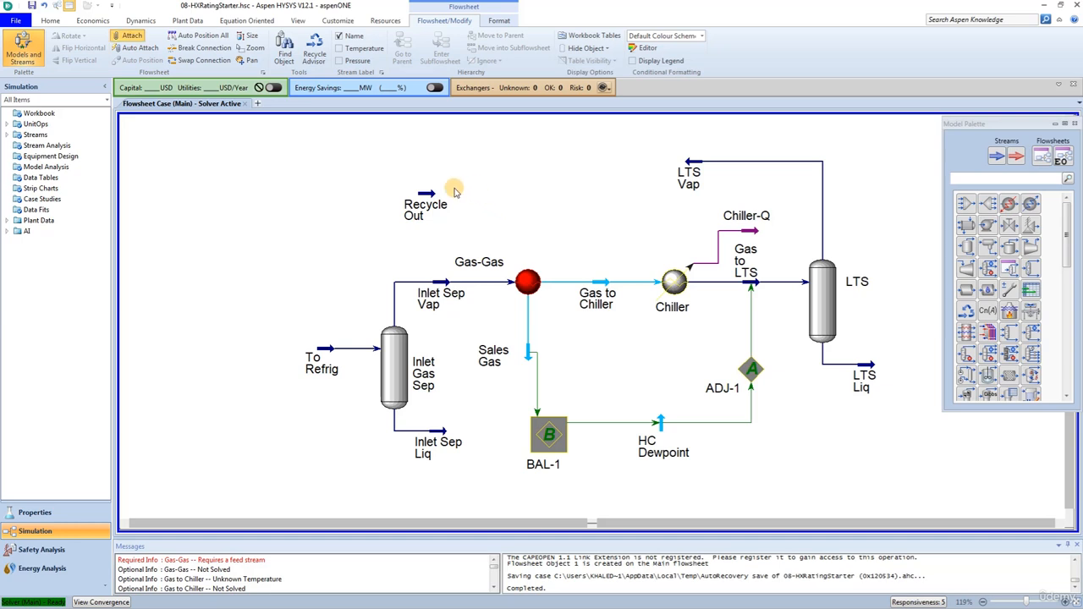
drag(433, 194, 528, 273)
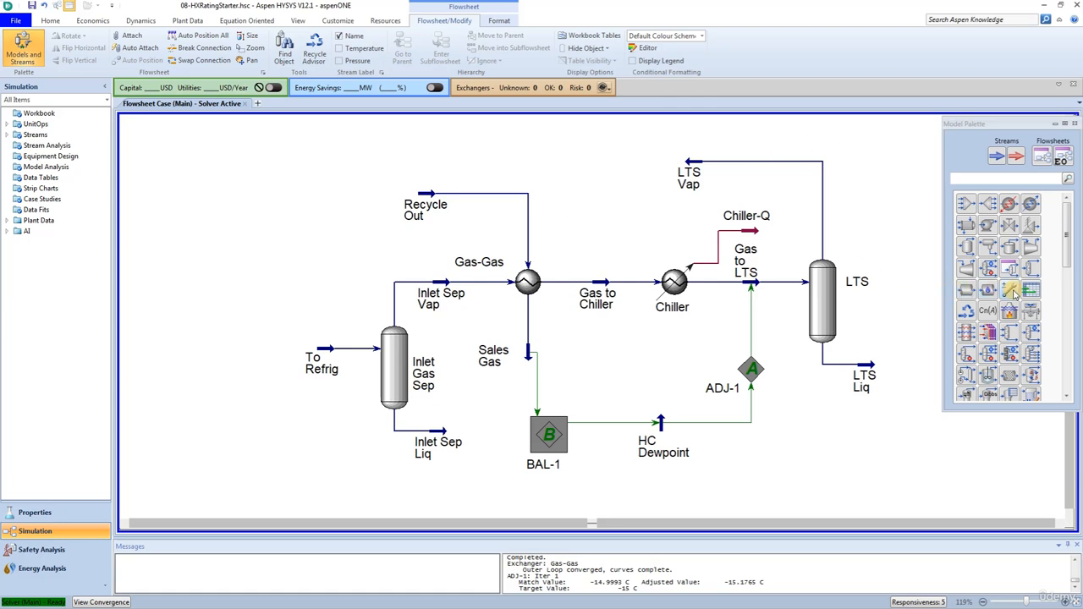
- Add a Recycle operation between the streams, with LTS Vap as inlet and Recycle Out as outlet
drag(992, 309, 588, 173)
double_click(588, 172)
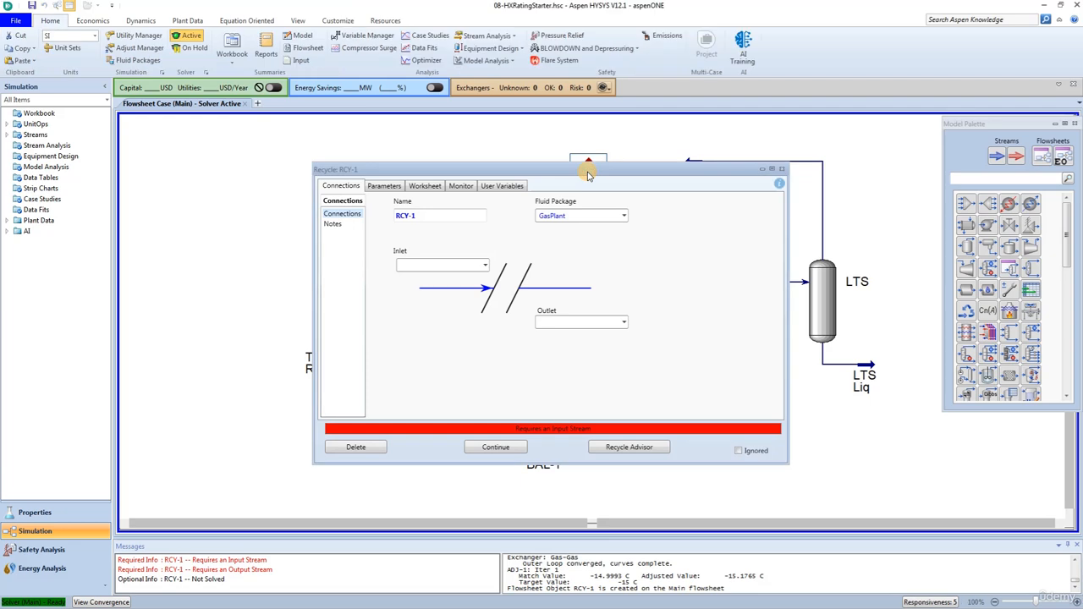
click(485, 266)
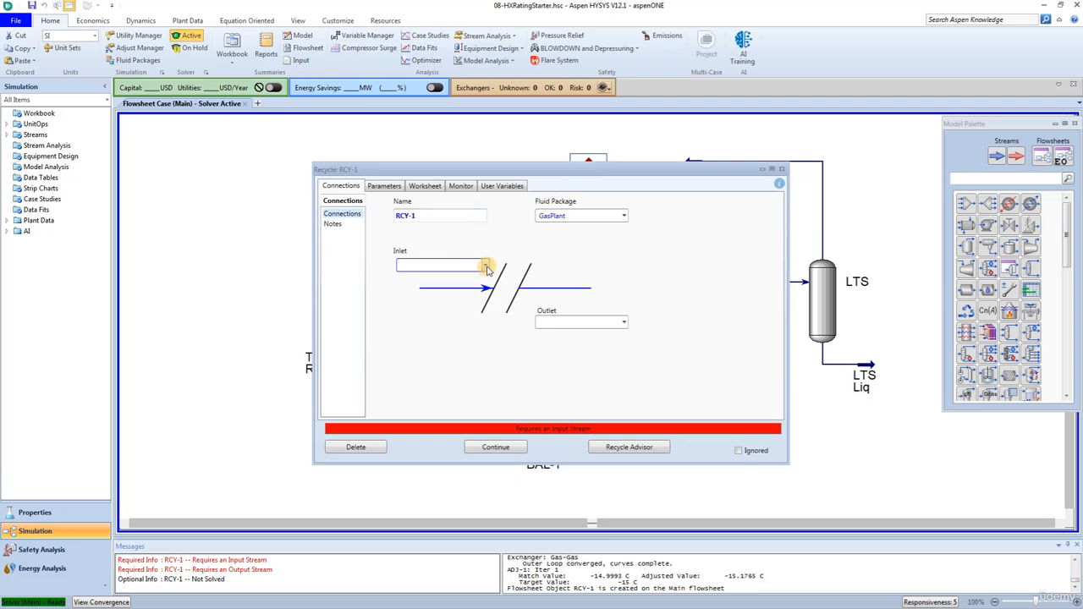
click(427, 327)
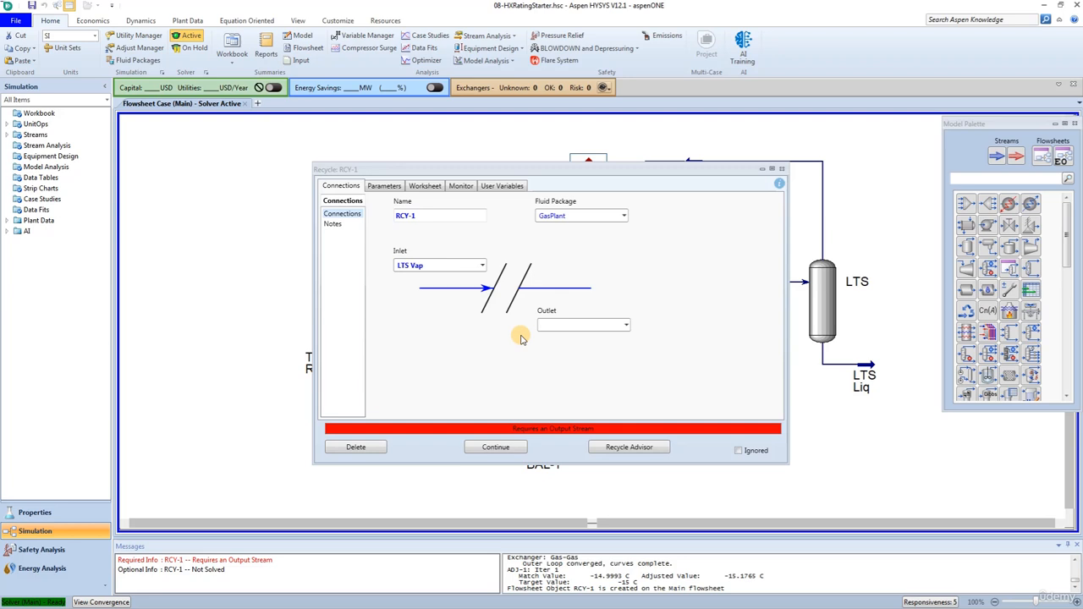
click(626, 325)
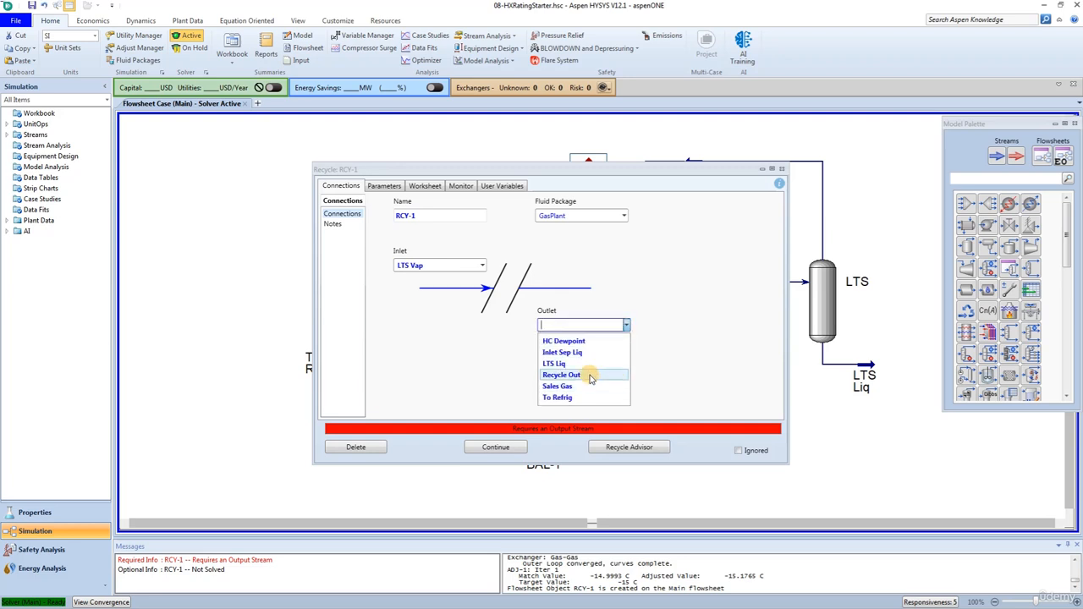
click(562, 375)
text(1)
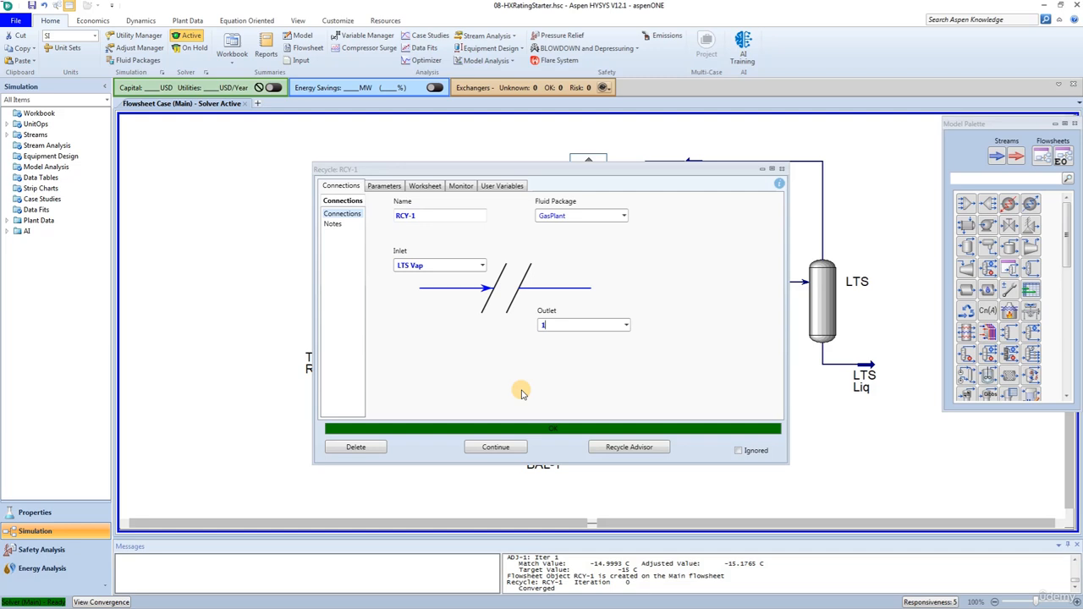
click(781, 169)
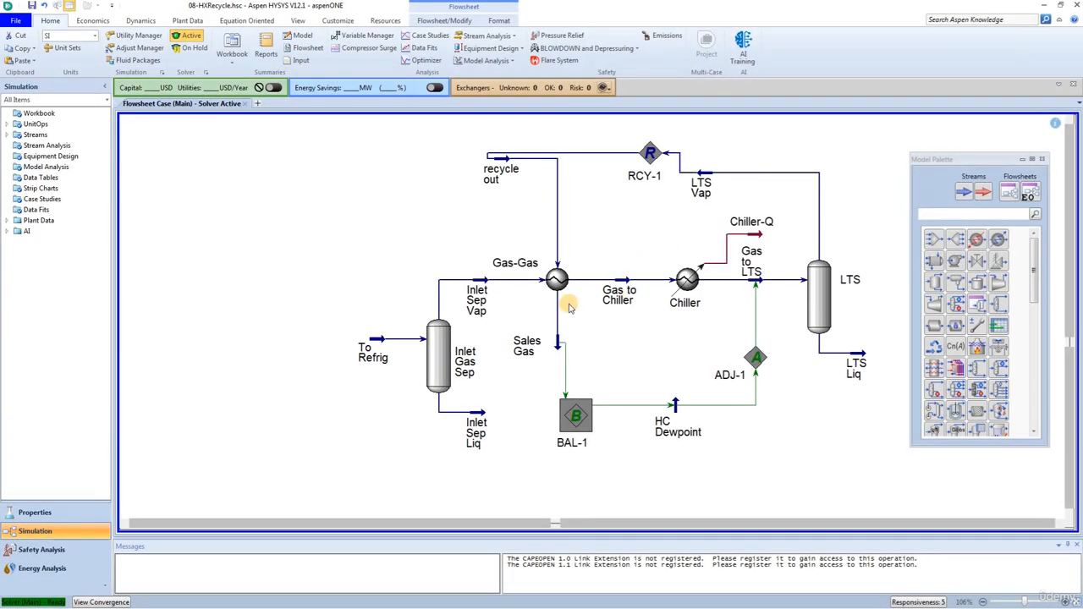
- Clear the shell-side and tube-side pressure drops and the overall UA of the Gas-Gas exchanger
double_click(558, 280)
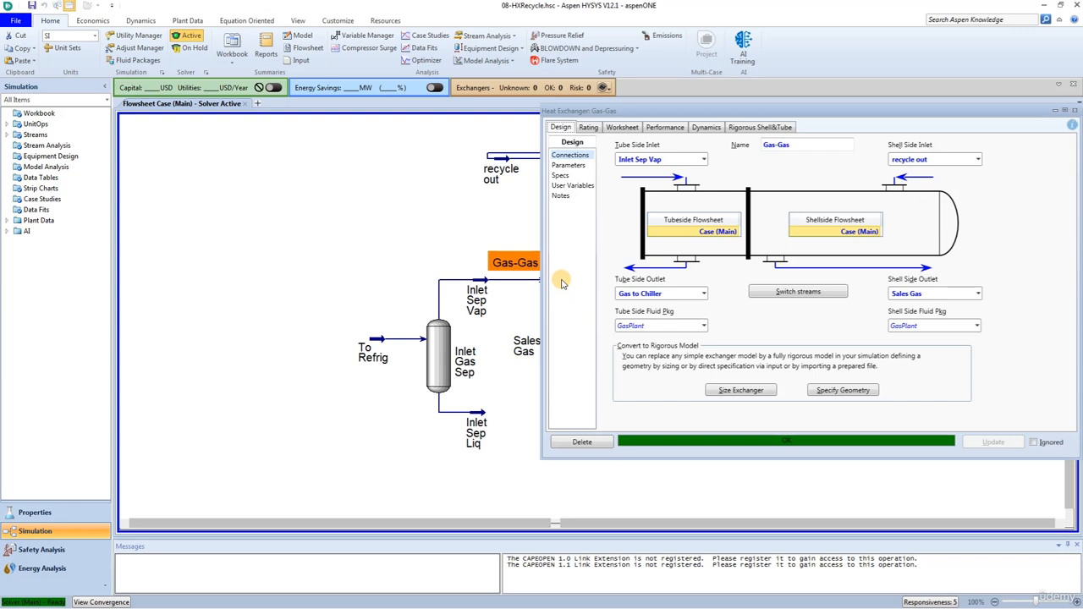
click(568, 166)
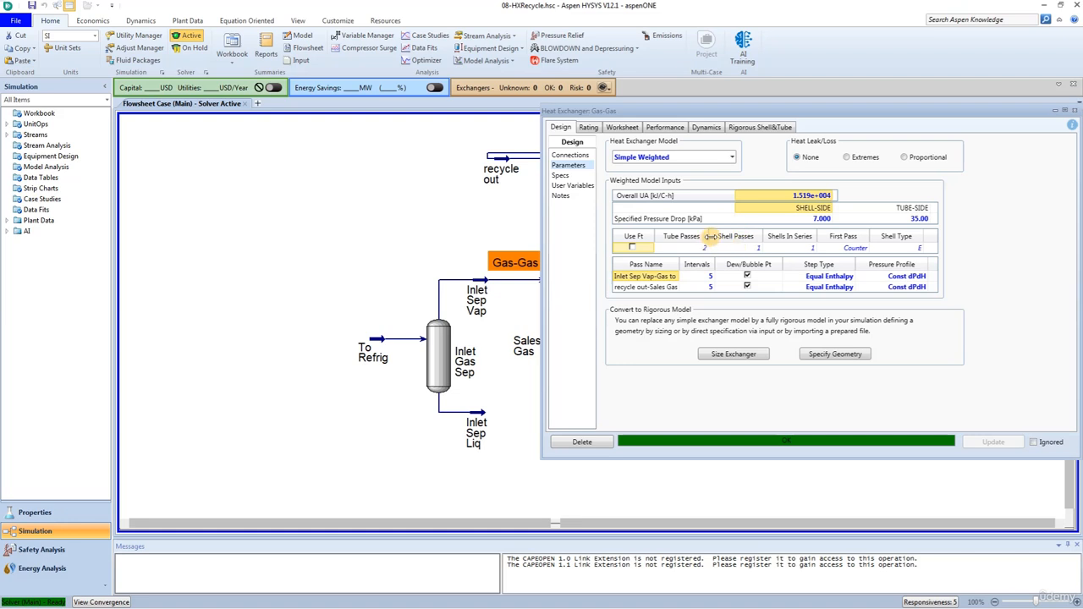
click(808, 219)
key(Delete)
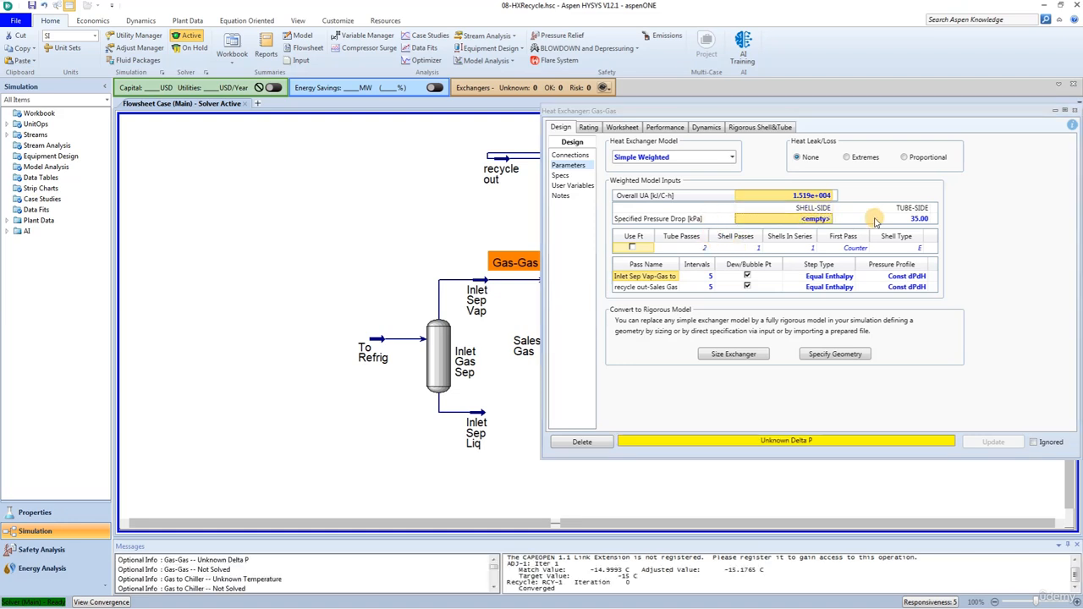
click(875, 218)
key(Delete)
click(796, 197)
key(Delete)
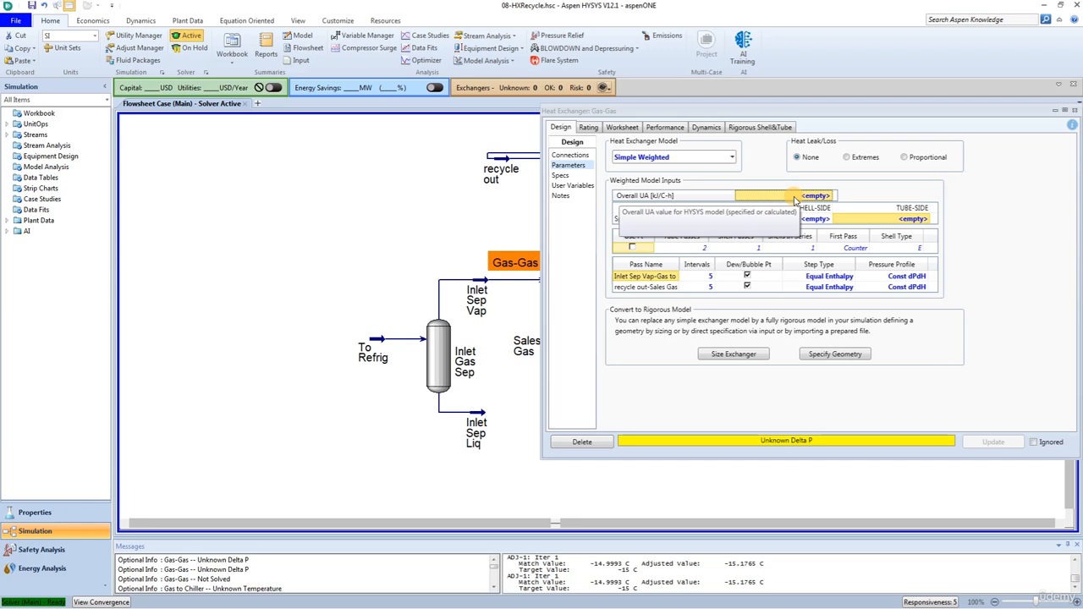
- Change the Gas-Gas heat exchanger model to Dynamic Rating and use the Detailed model for its rating parameters
click(699, 156)
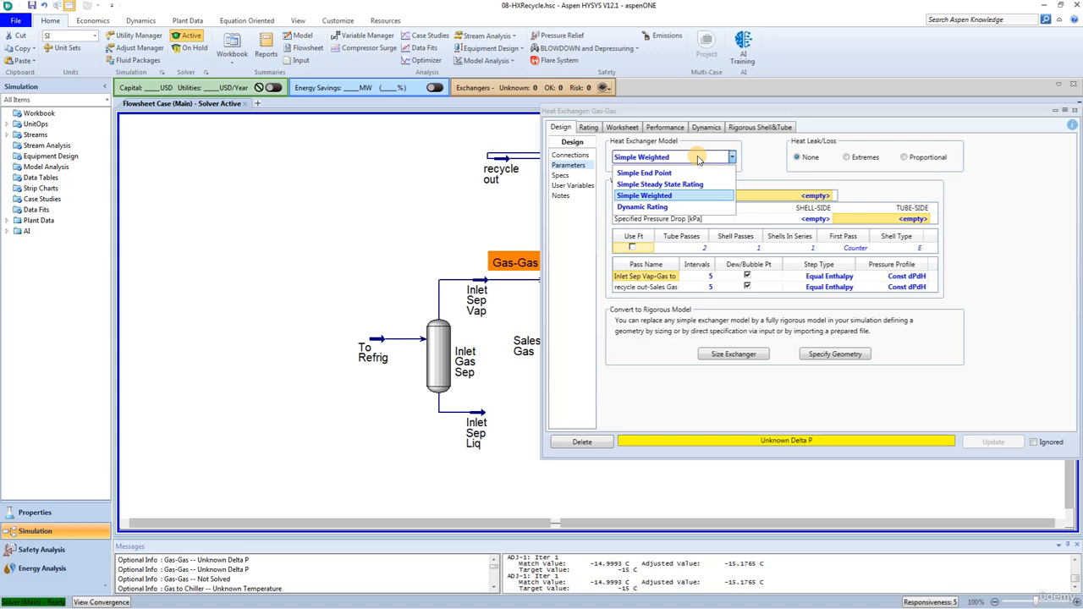
click(675, 207)
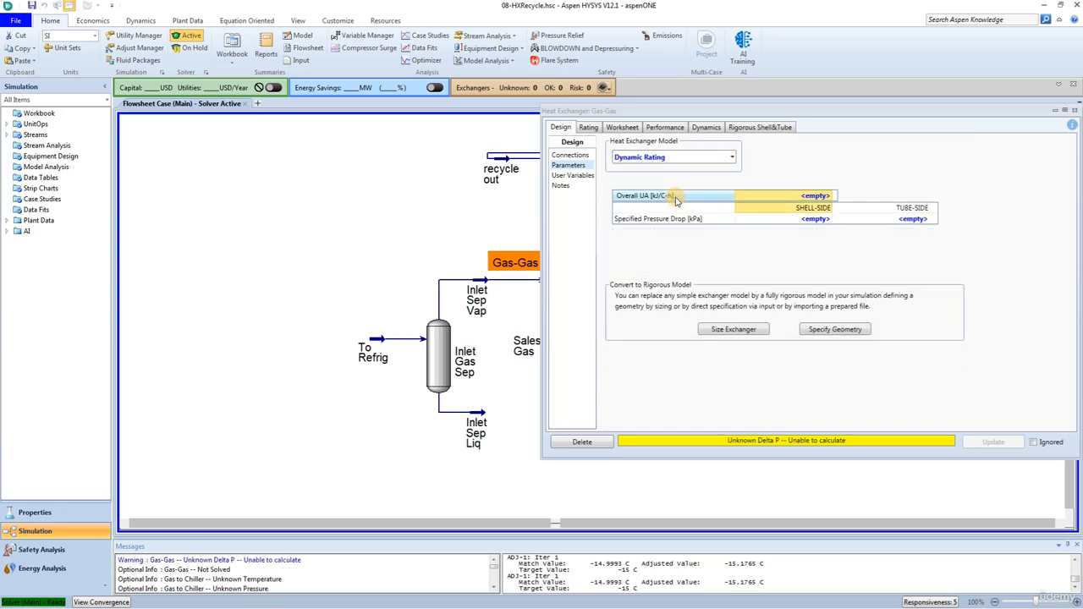
click(585, 129)
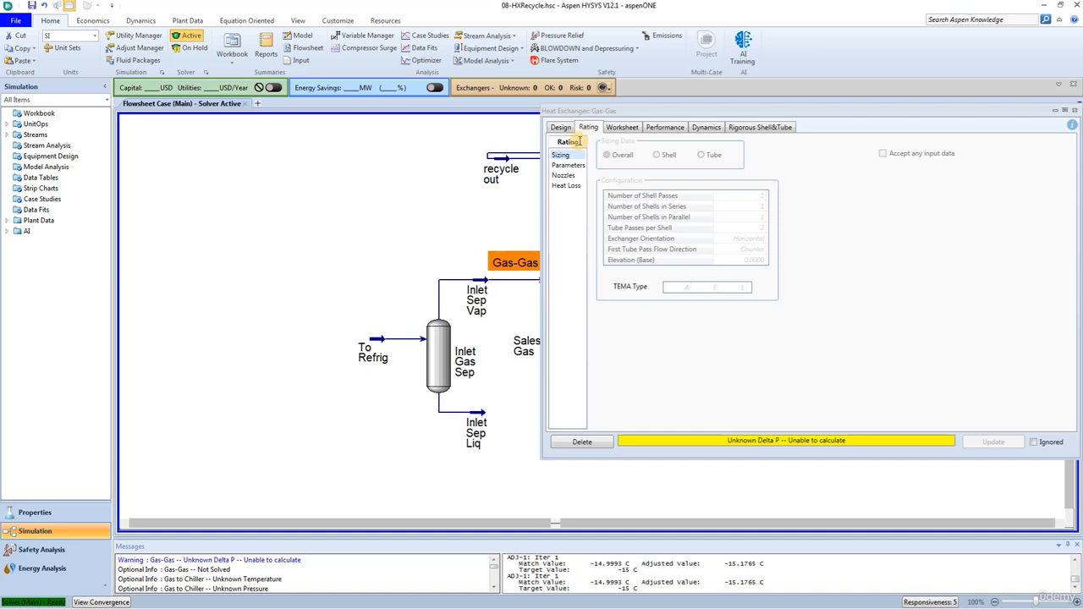
click(568, 165)
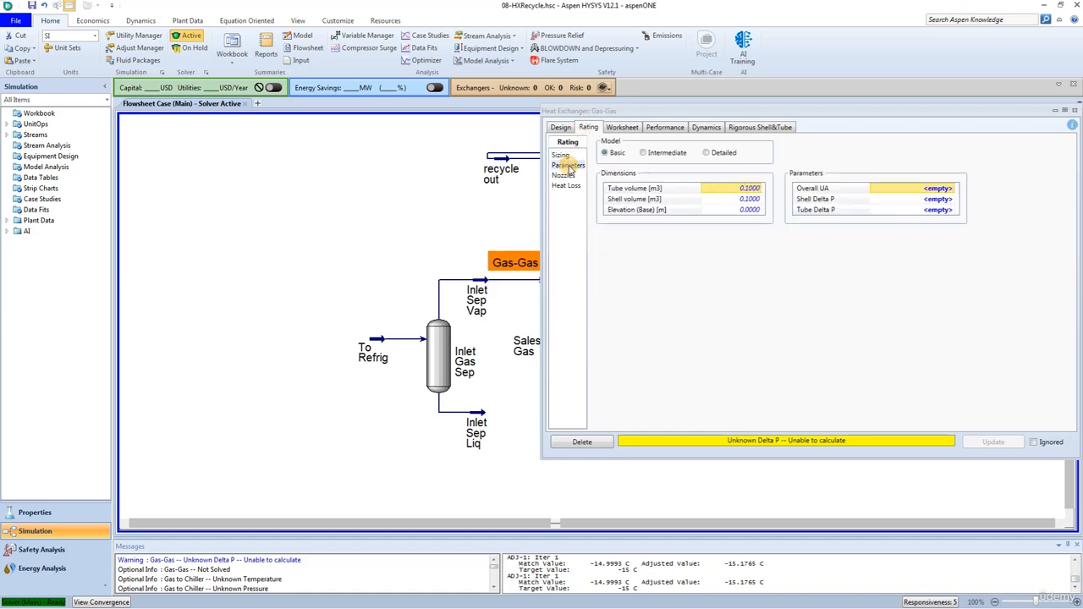
click(707, 154)
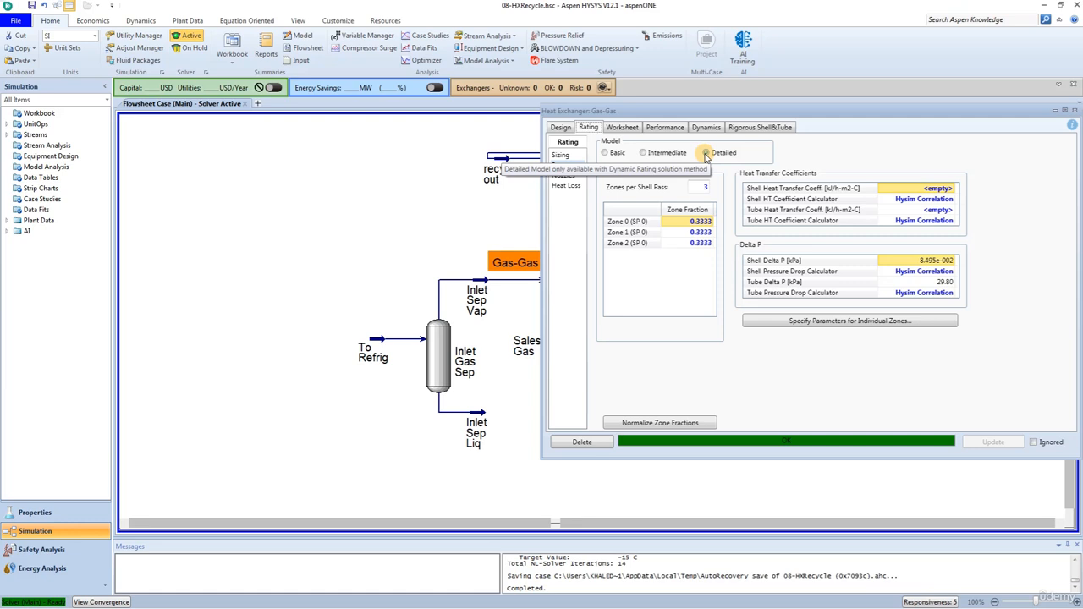
- Set the TEMA type of the Gas-Gas exchanger to B E M in the overall sizing data
click(562, 156)
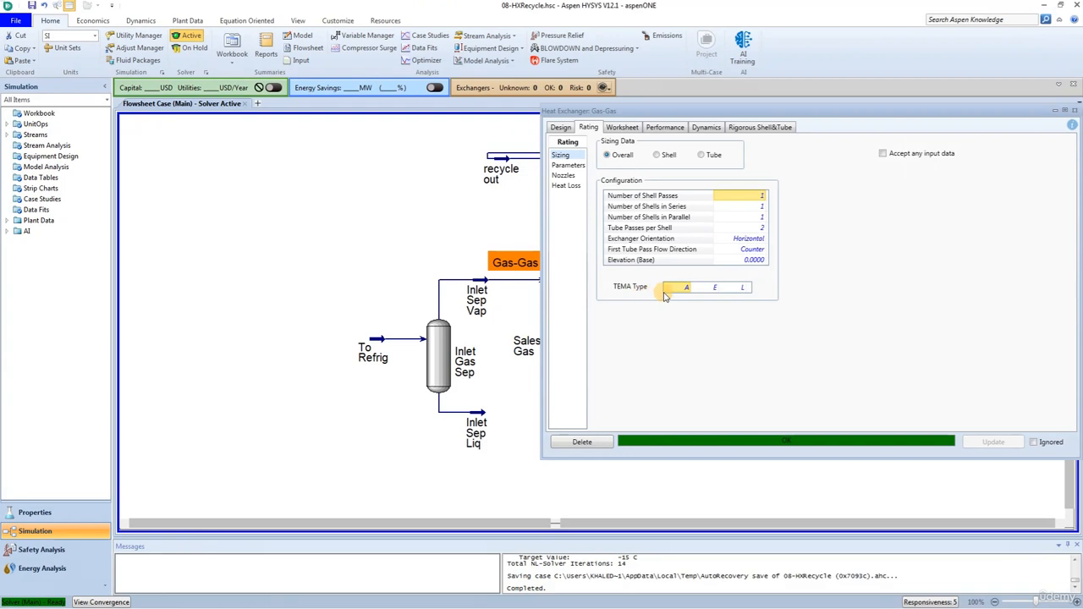
click(681, 289)
click(685, 287)
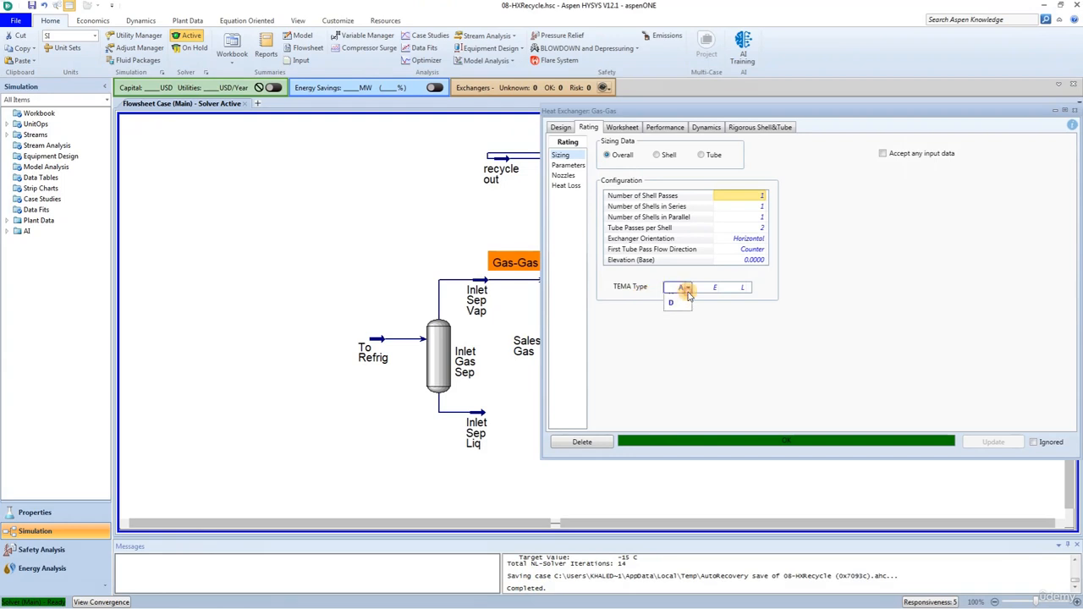
click(680, 319)
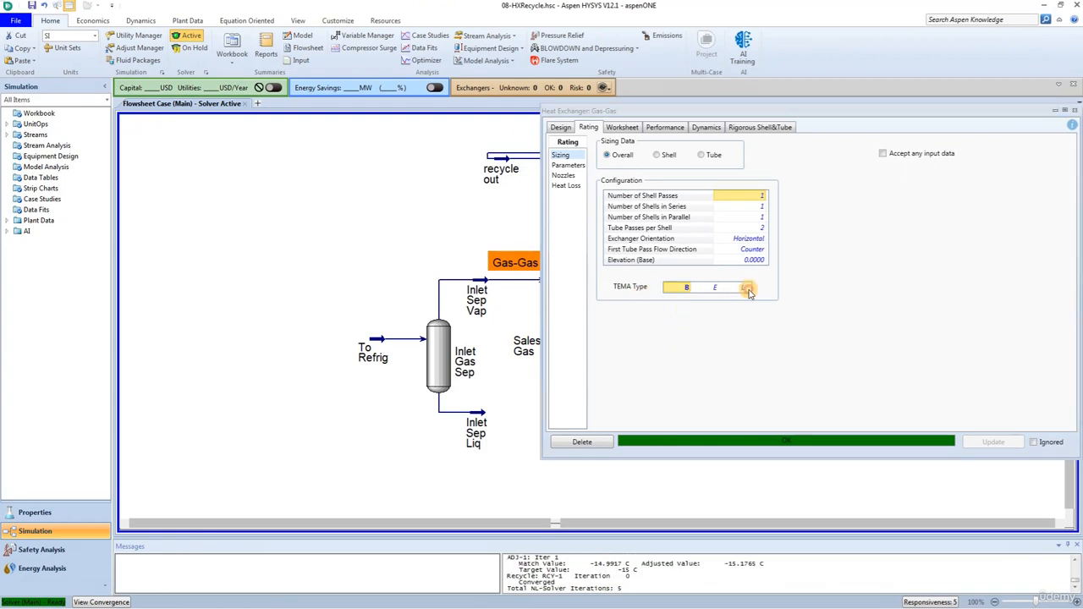
click(742, 288)
click(742, 288)
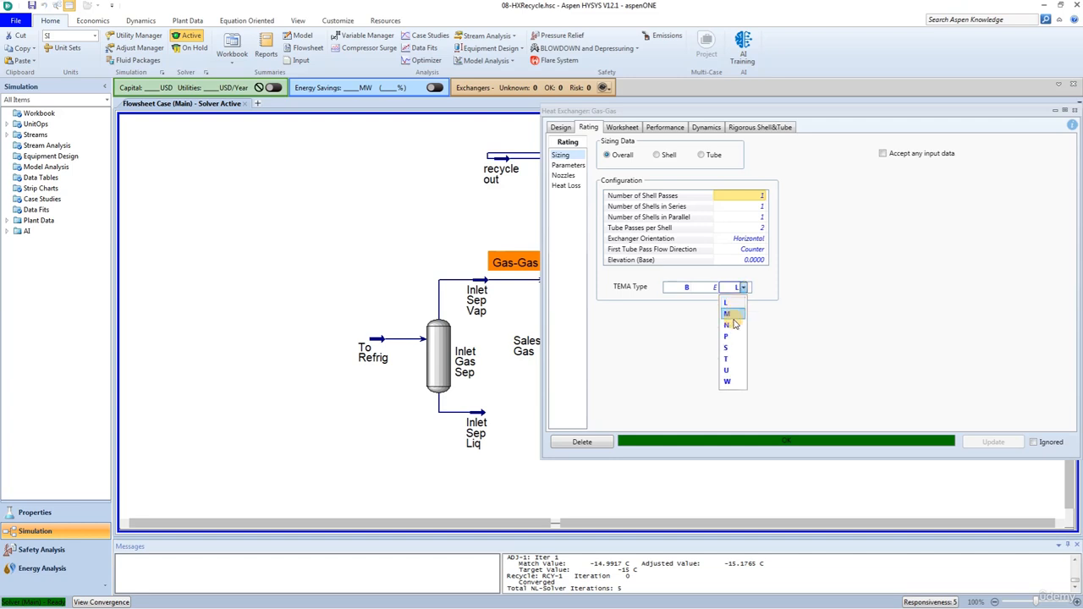
click(731, 320)
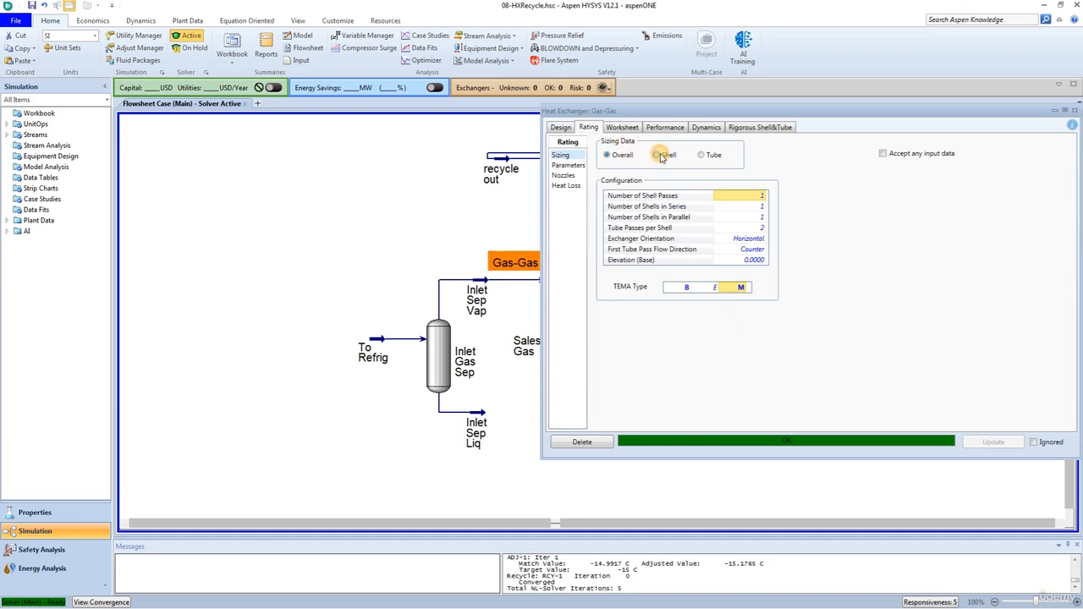
- In the shell sizing data, set the number of tubes per shell to 300 and the tube pitch to 30 mm
click(657, 156)
click(699, 156)
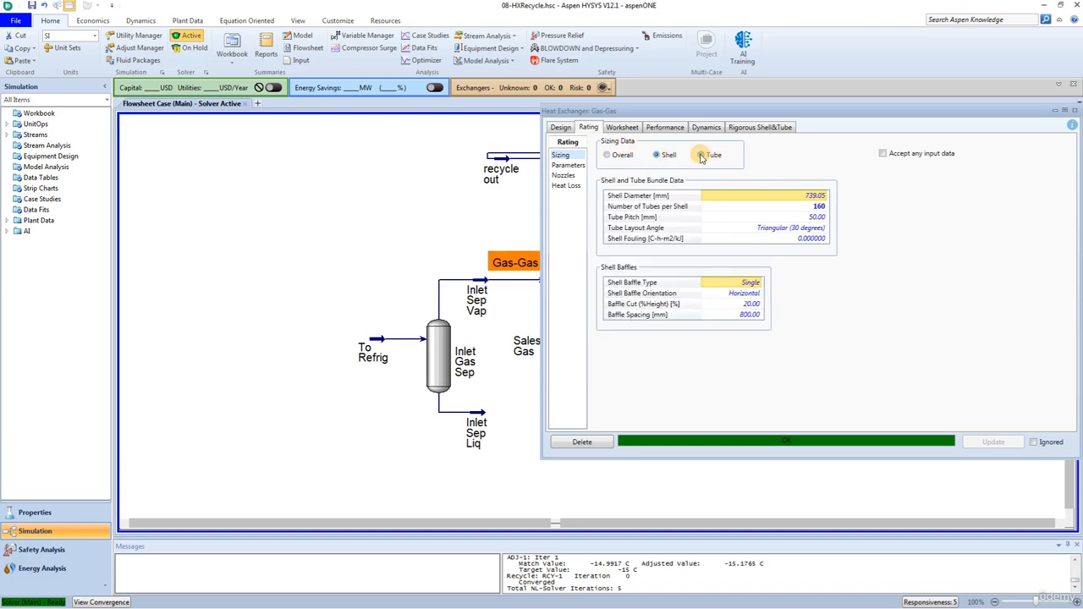
click(657, 156)
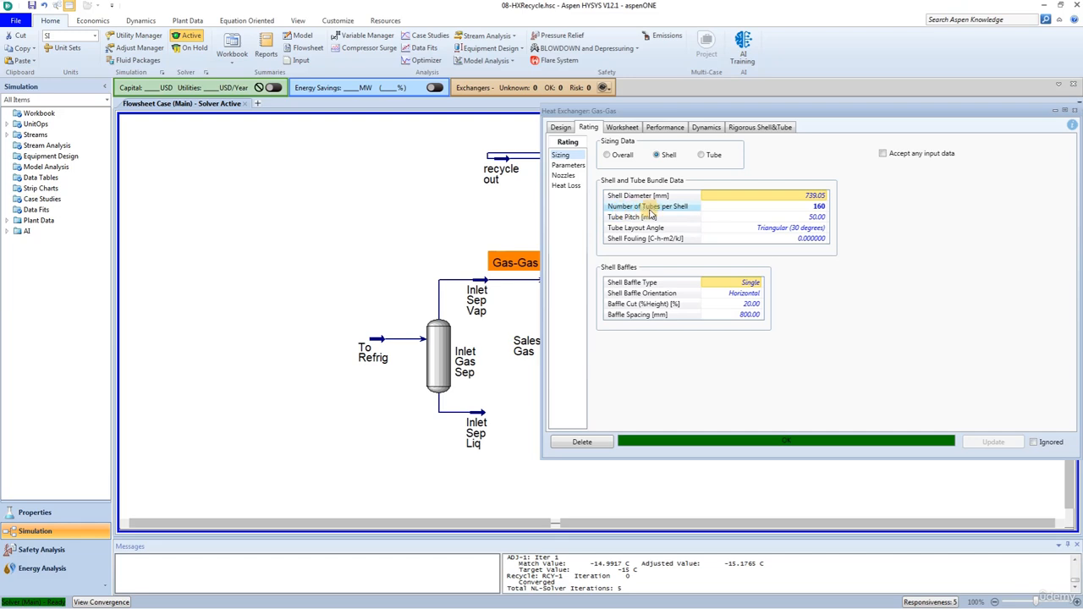
click(771, 206)
text(3)
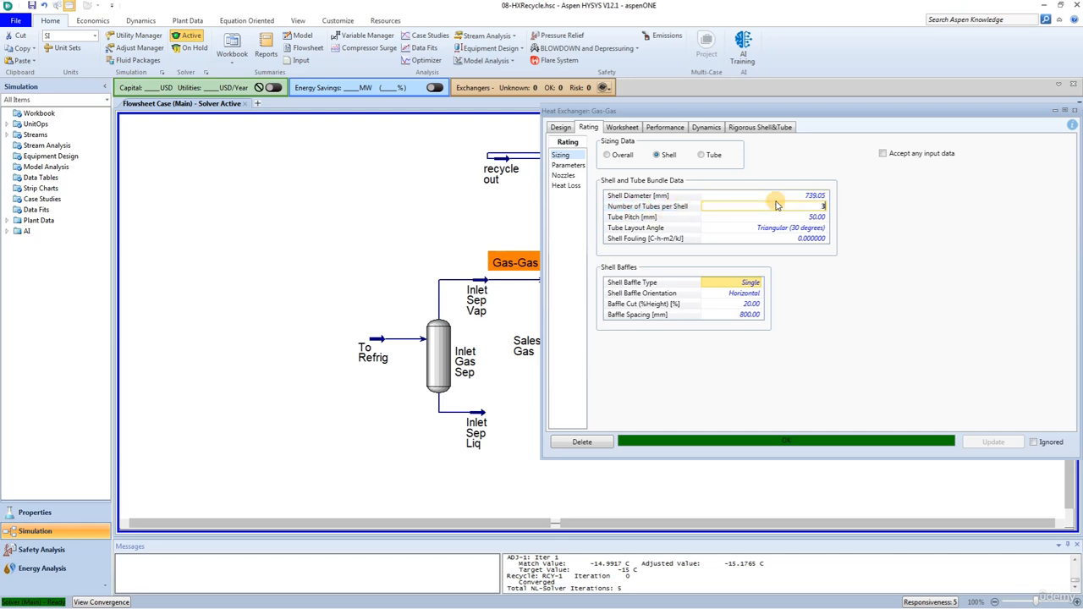
text(00)
key(Return)
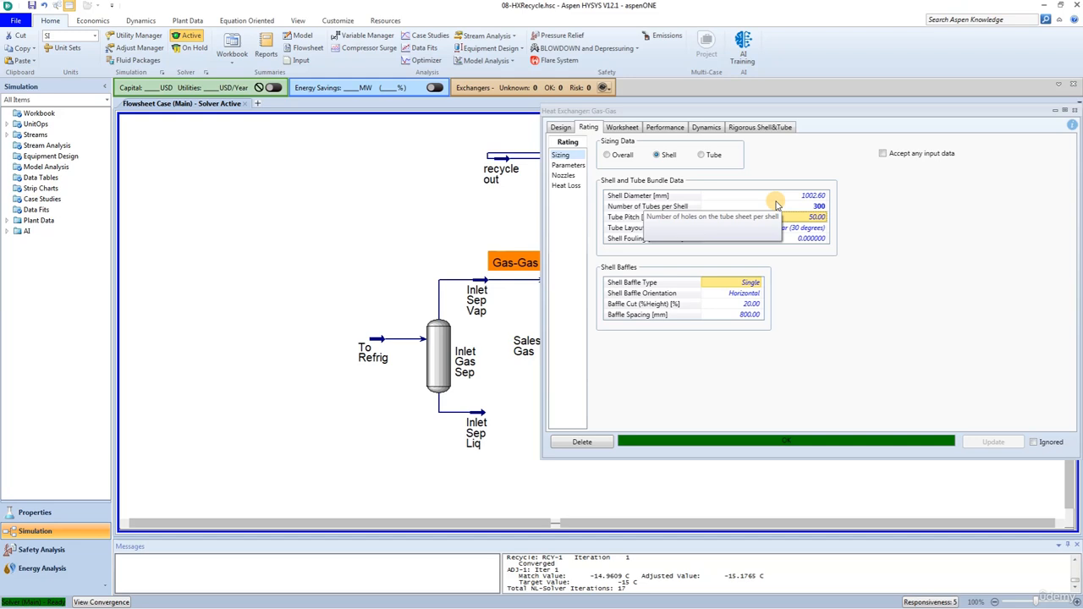
text(3)
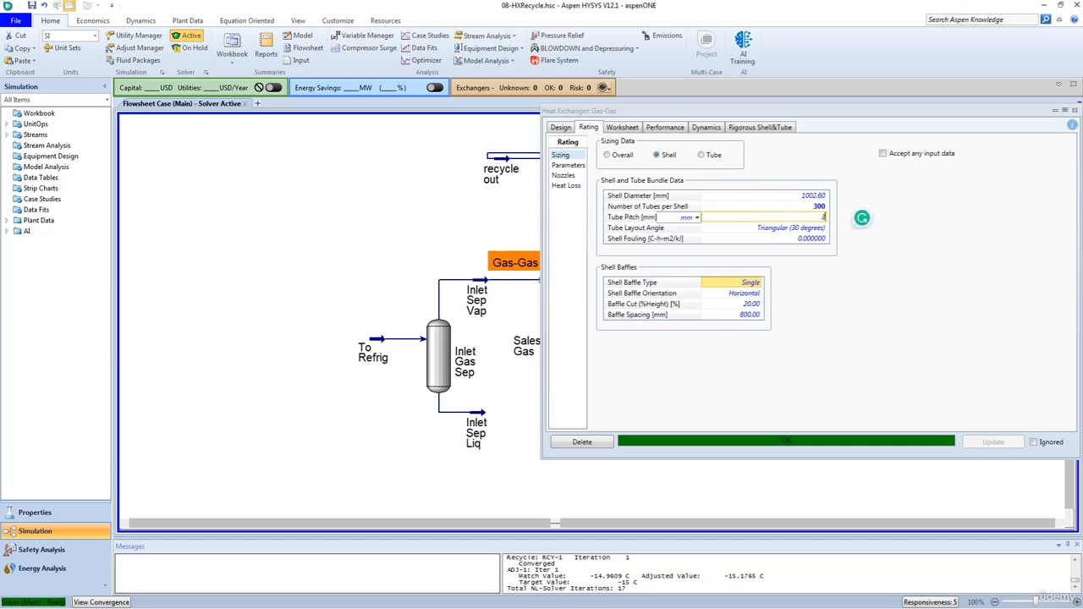
text(0)
key(Return)
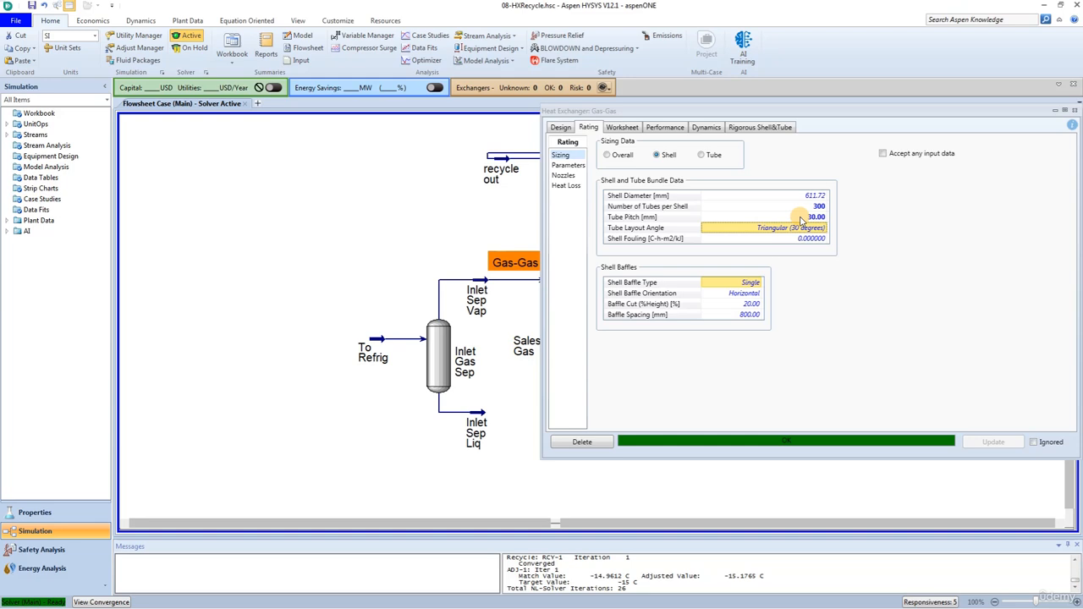
- Set the shell baffle type to Double and the baffle orientation to Vertical
click(738, 285)
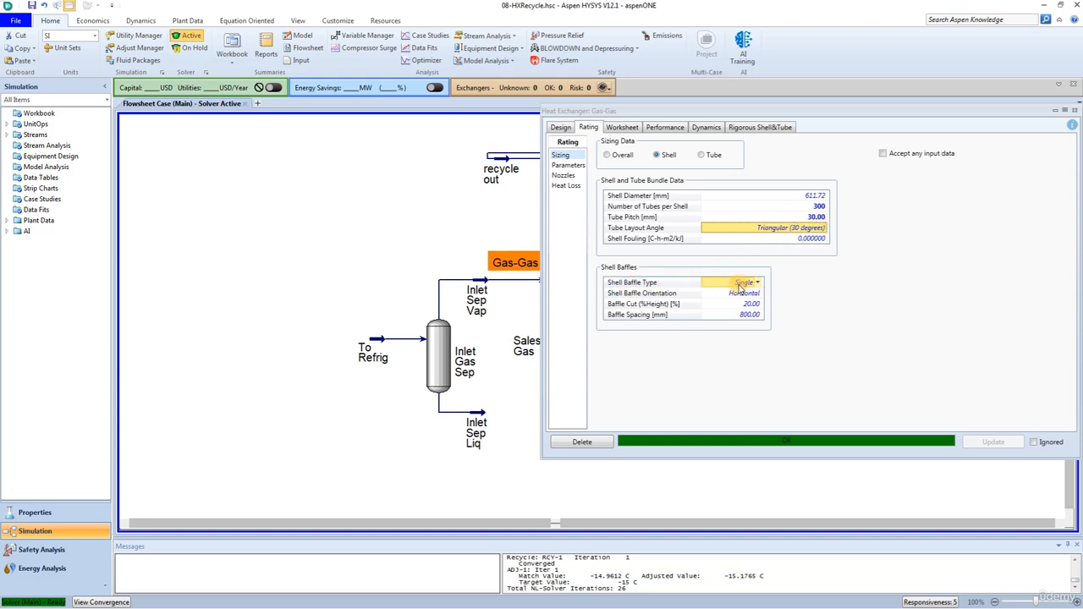
click(757, 283)
click(729, 306)
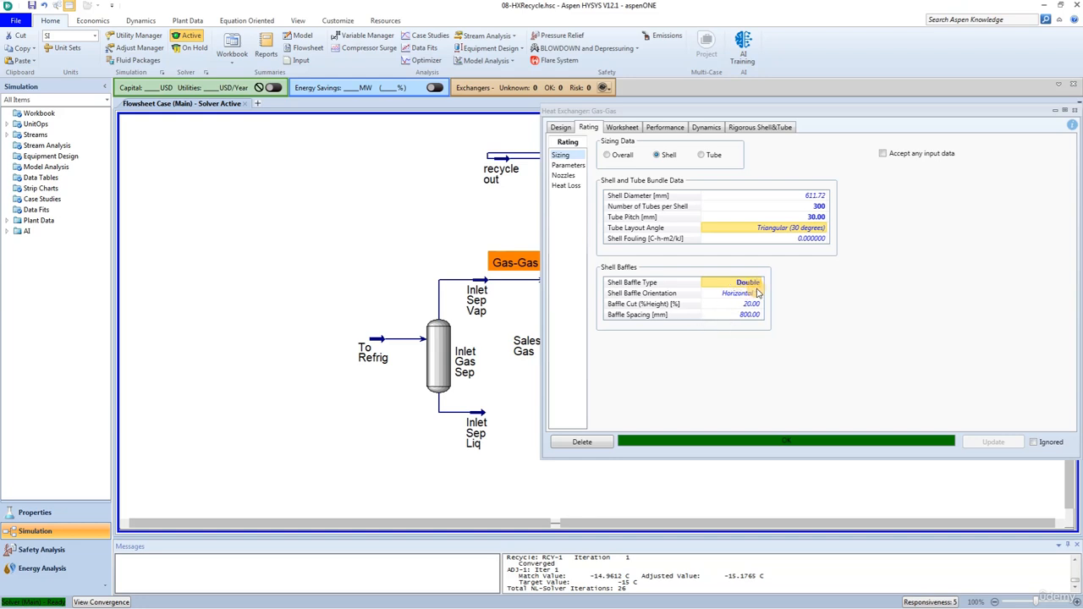
click(757, 293)
click(758, 293)
click(725, 319)
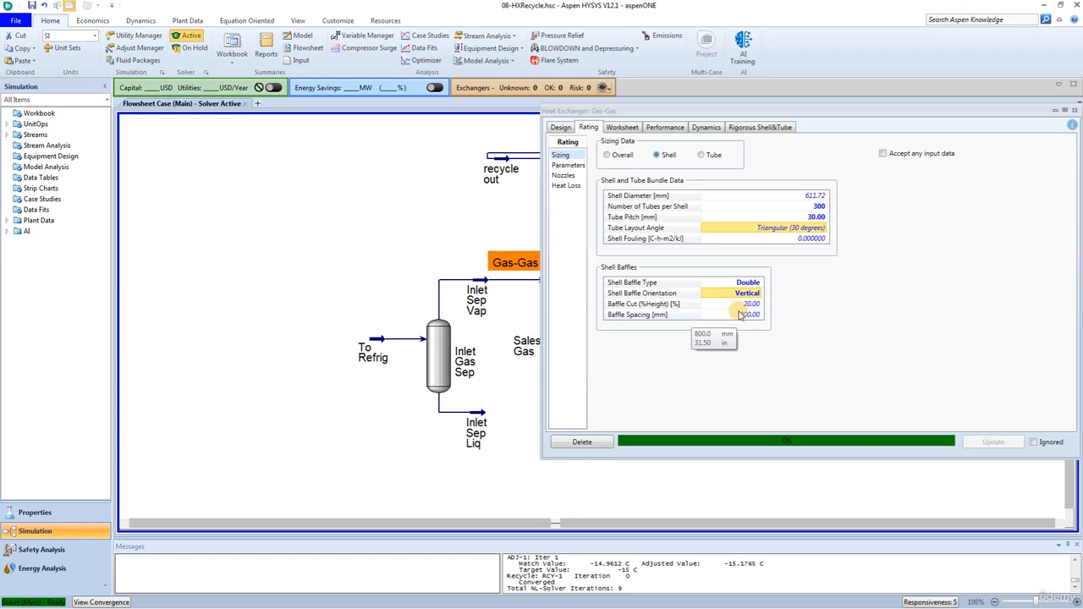
- Set the baffle cut to 15% of height and the baffle spacing to 100 mm
click(742, 305)
text(15)
key(Return)
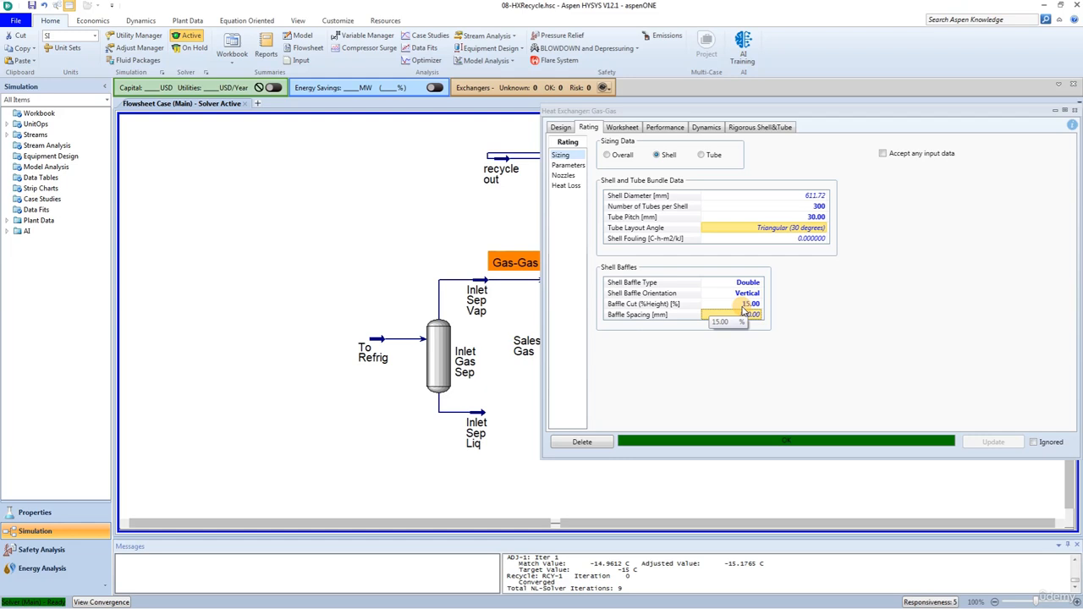
text(100)
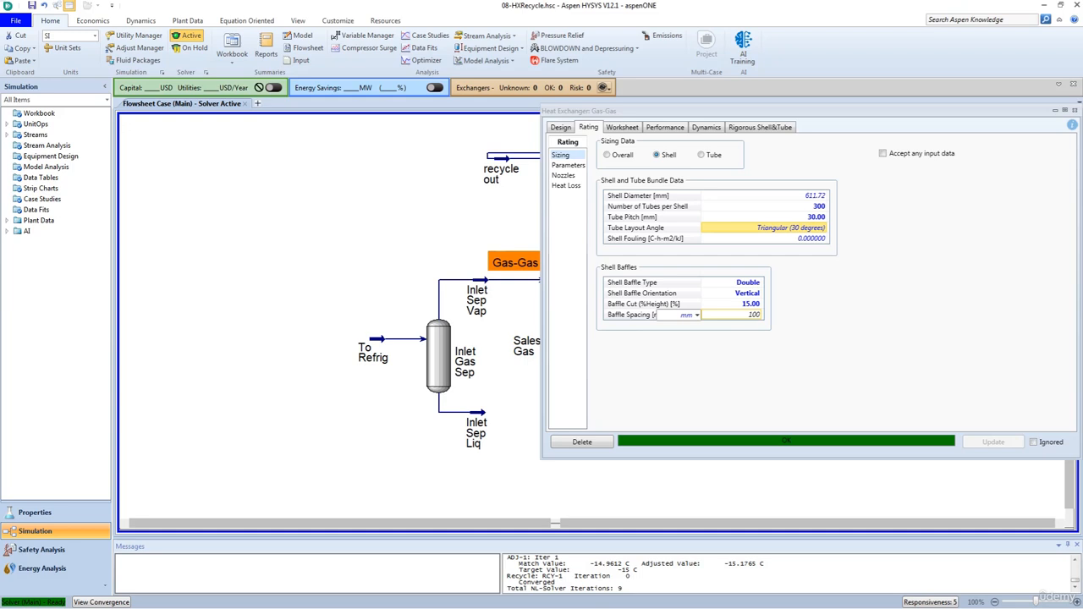
key(Return)
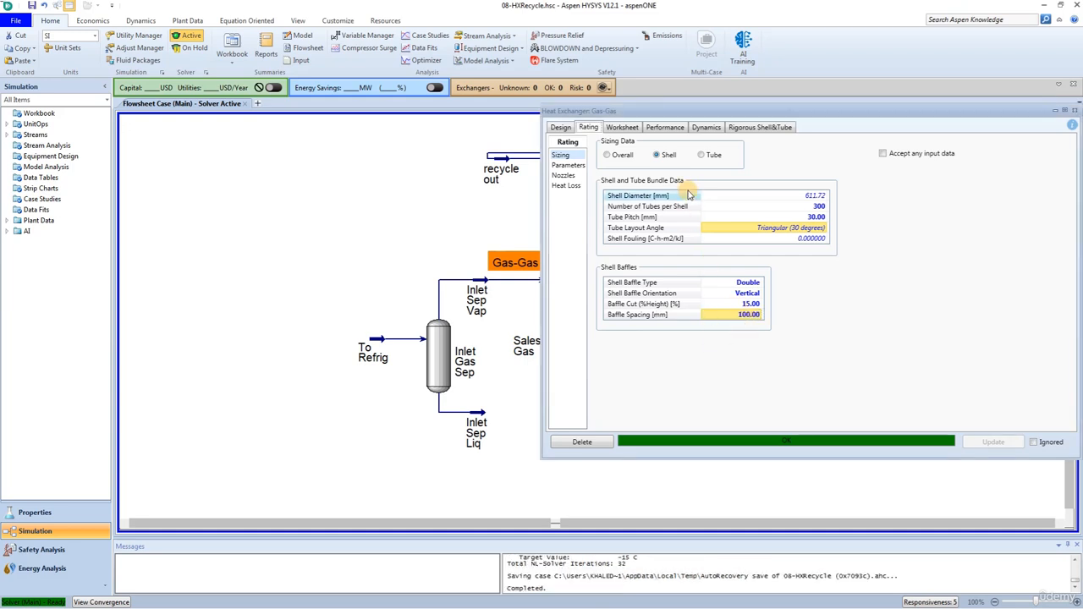
- Set the tube length to 3 m in the tube sizing data and close the Gas-Gas exchanger window
click(701, 155)
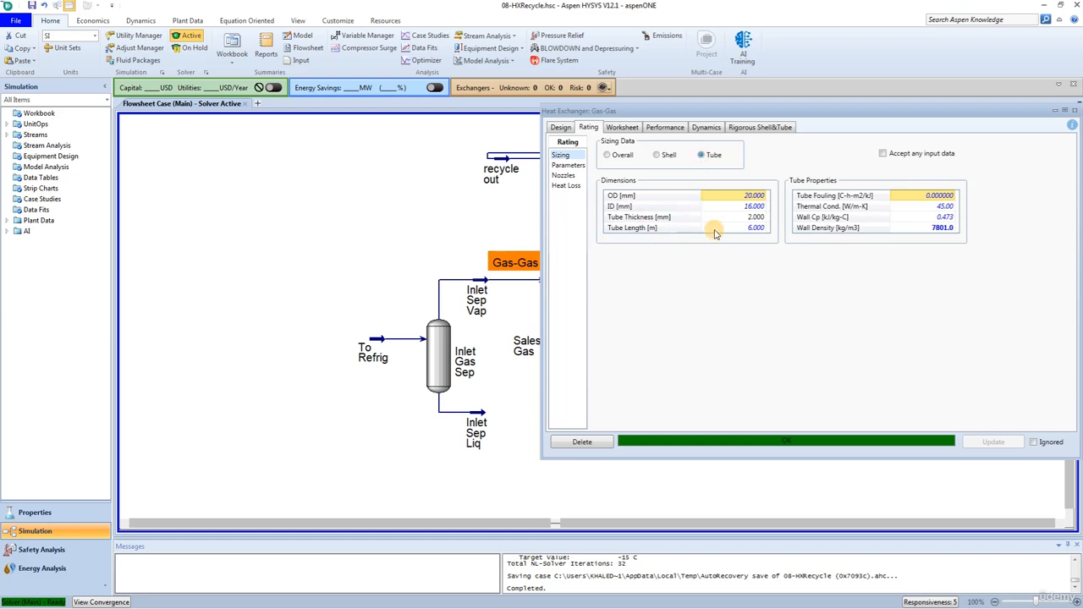
click(750, 228)
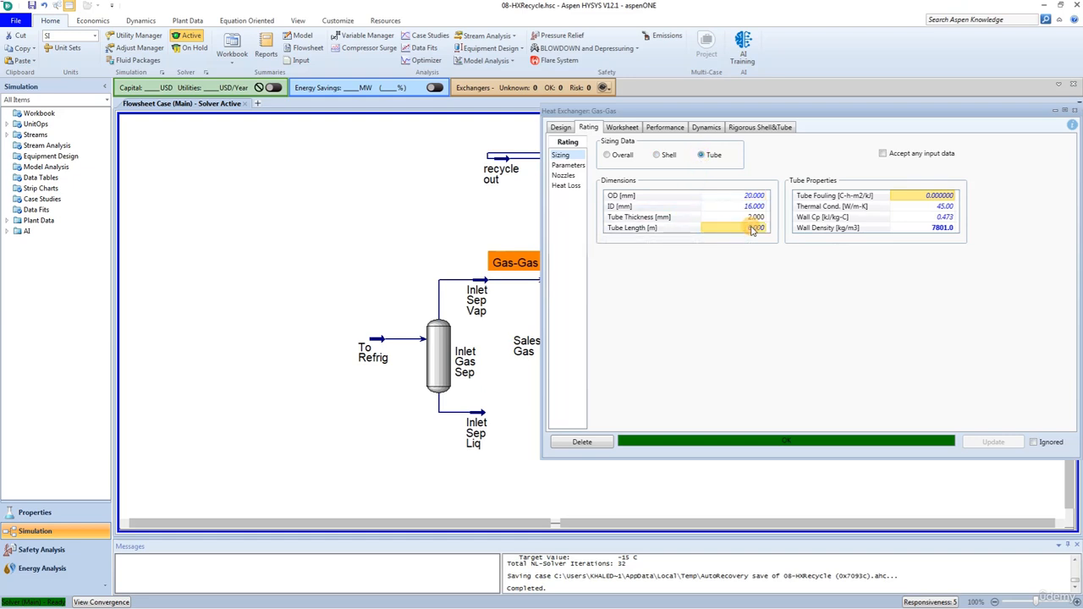
text(3)
key(Return)
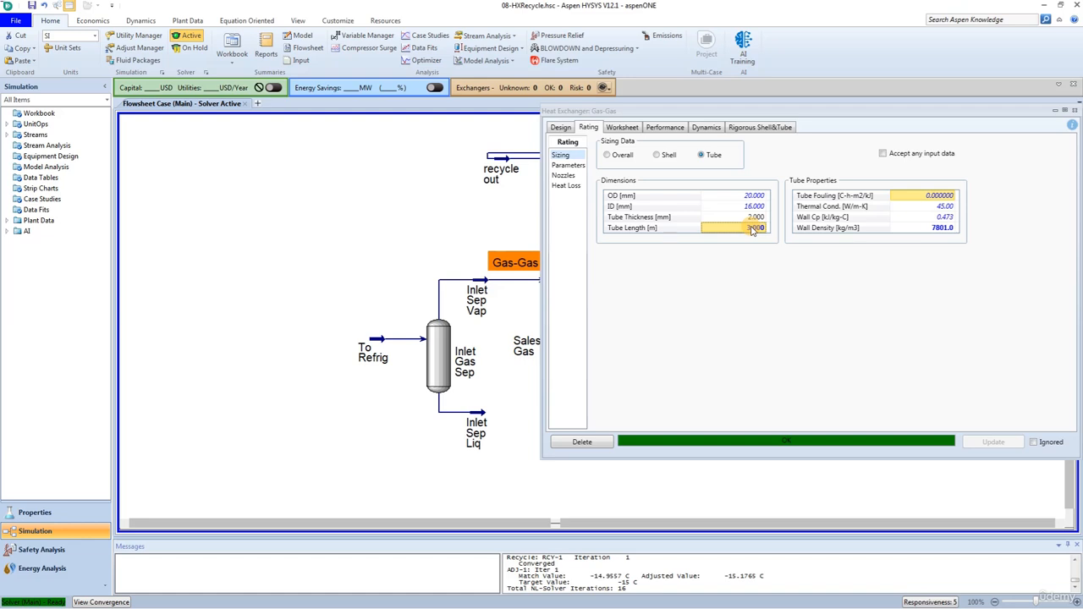
click(750, 229)
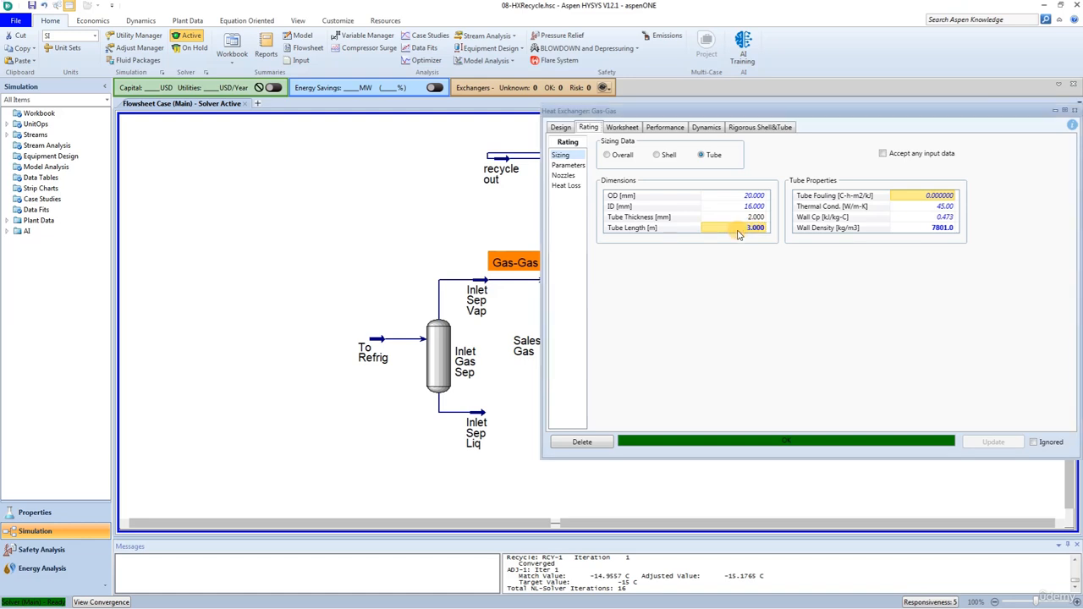
mouse_move(737, 234)
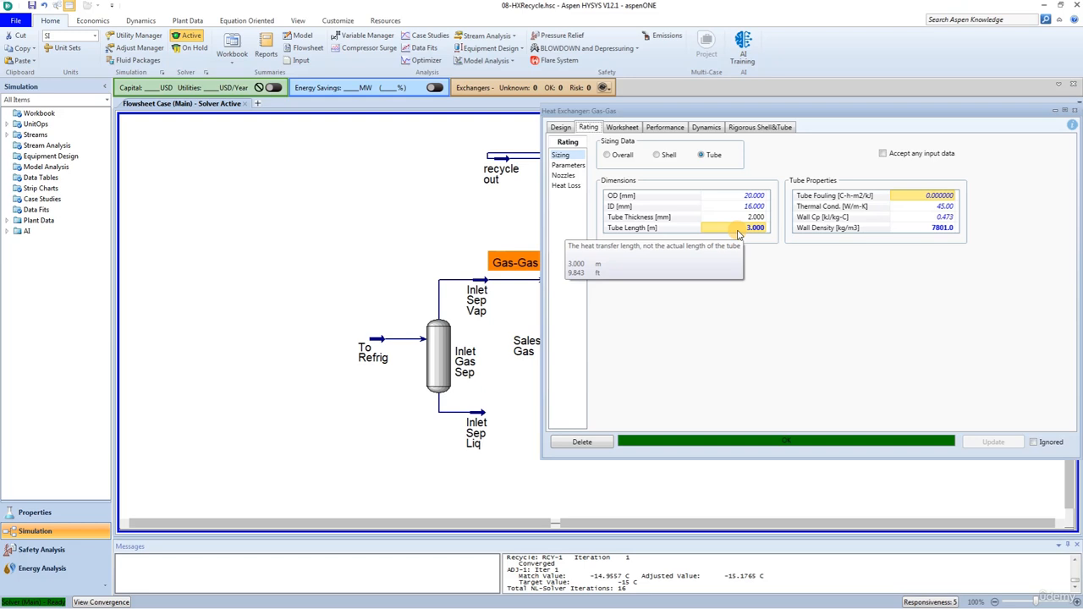
click(1071, 113)
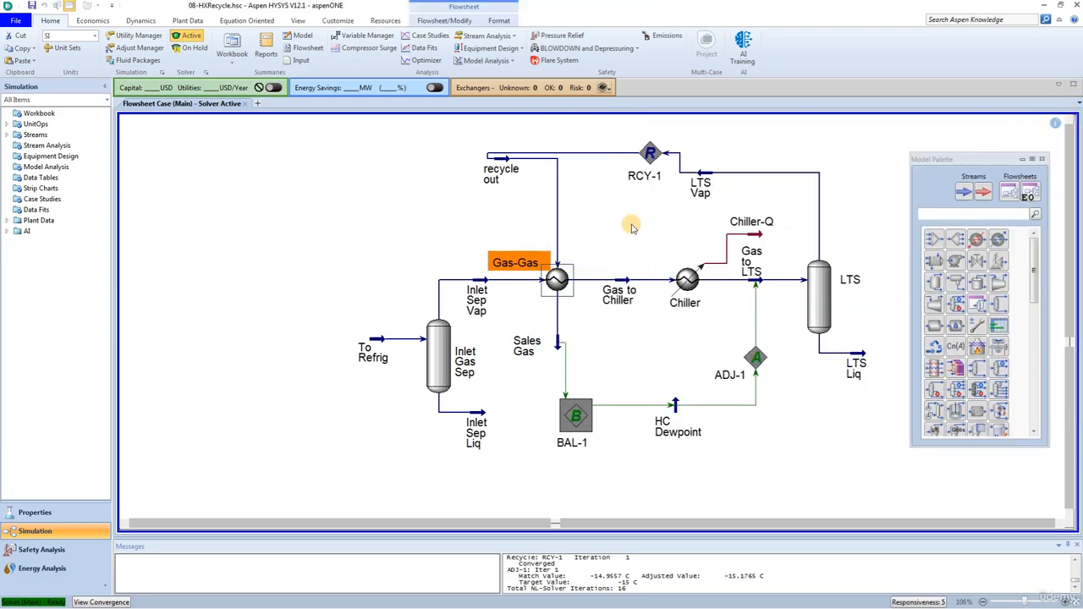
- Check the temperature and pressure of the Sales Gas stream, and close its window
double_click(542, 344)
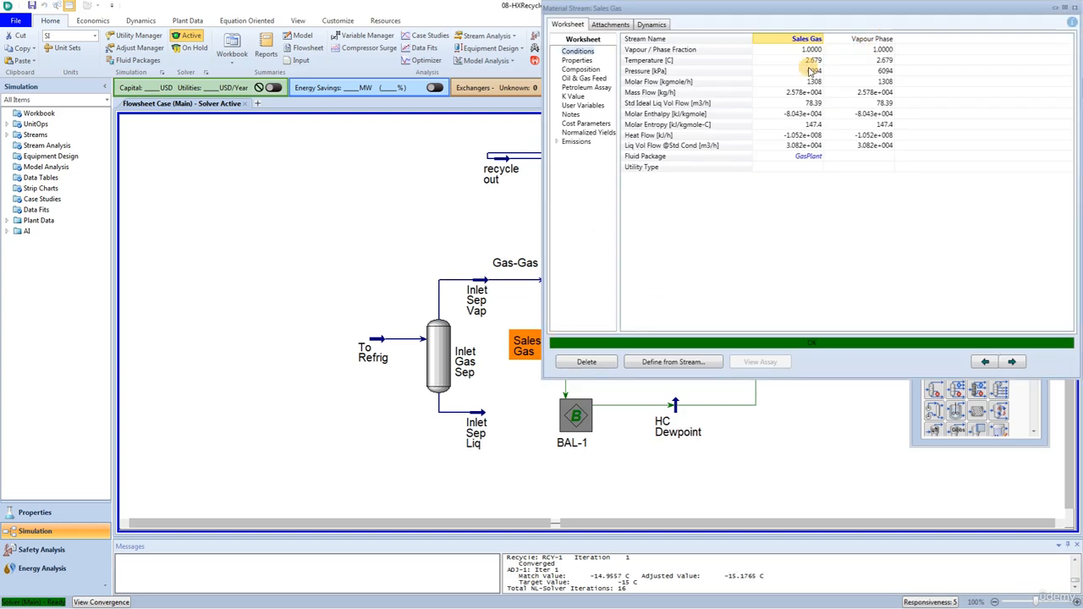
mouse_move(808, 70)
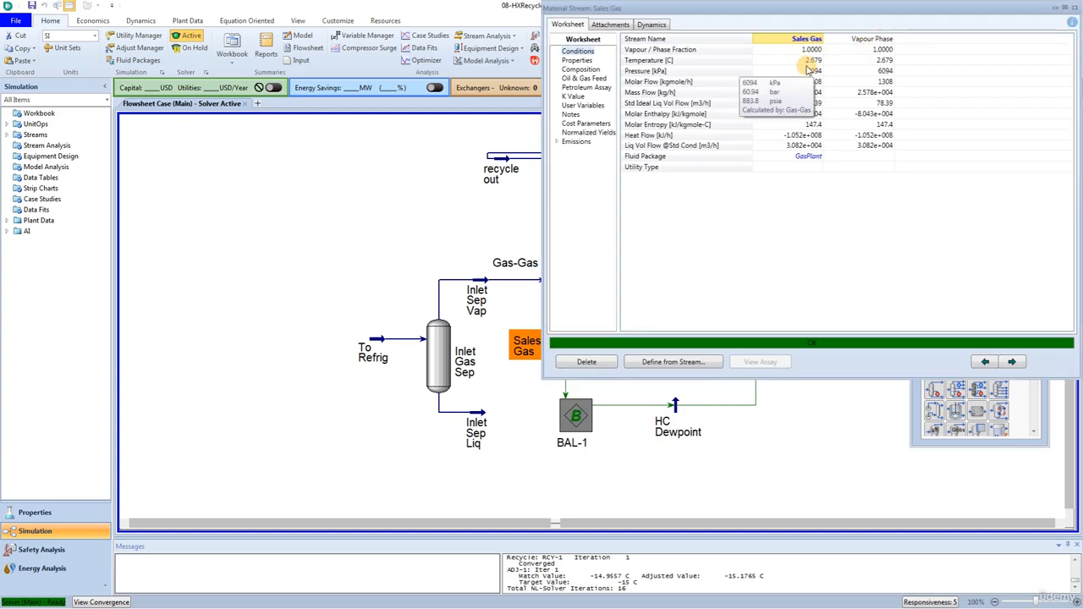
click(1075, 7)
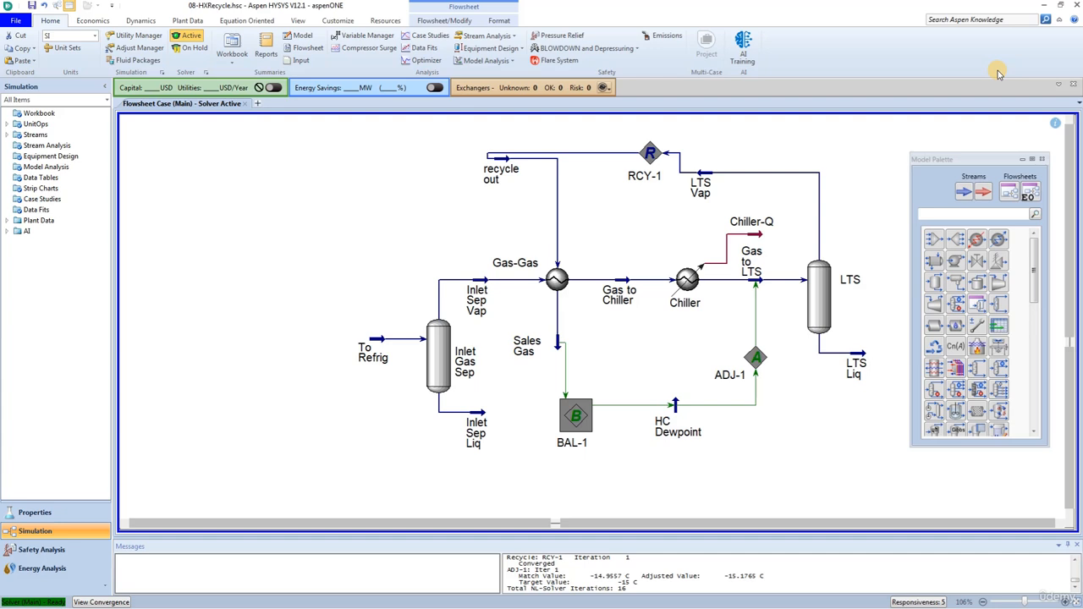
- Set the shell fouling to 0.0001 C-h-m2/kJ in the Gas-Gas exchanger's shell sizing data
double_click(556, 280)
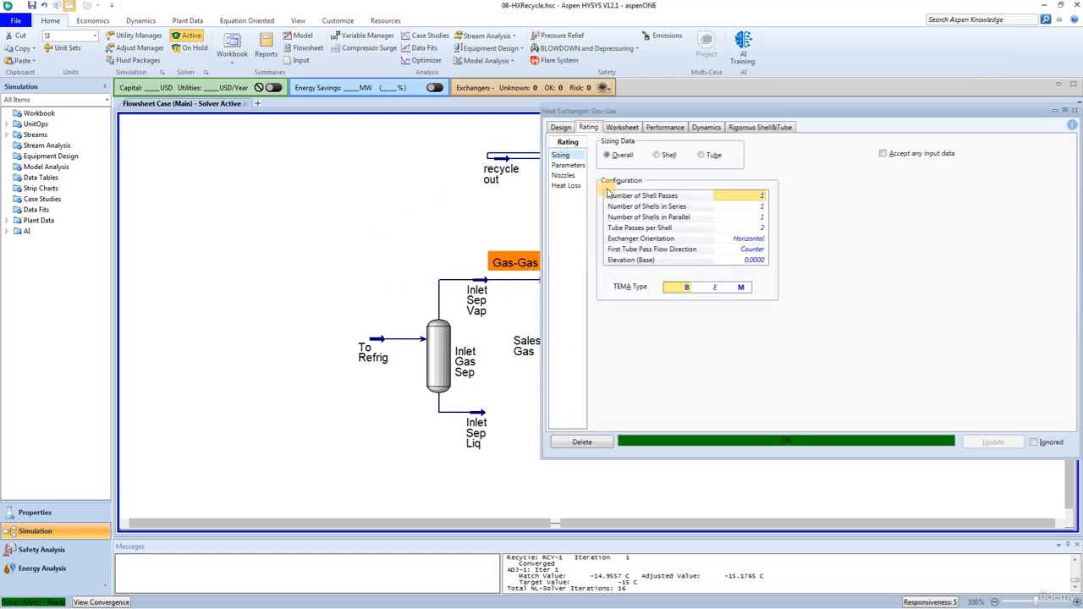
click(659, 157)
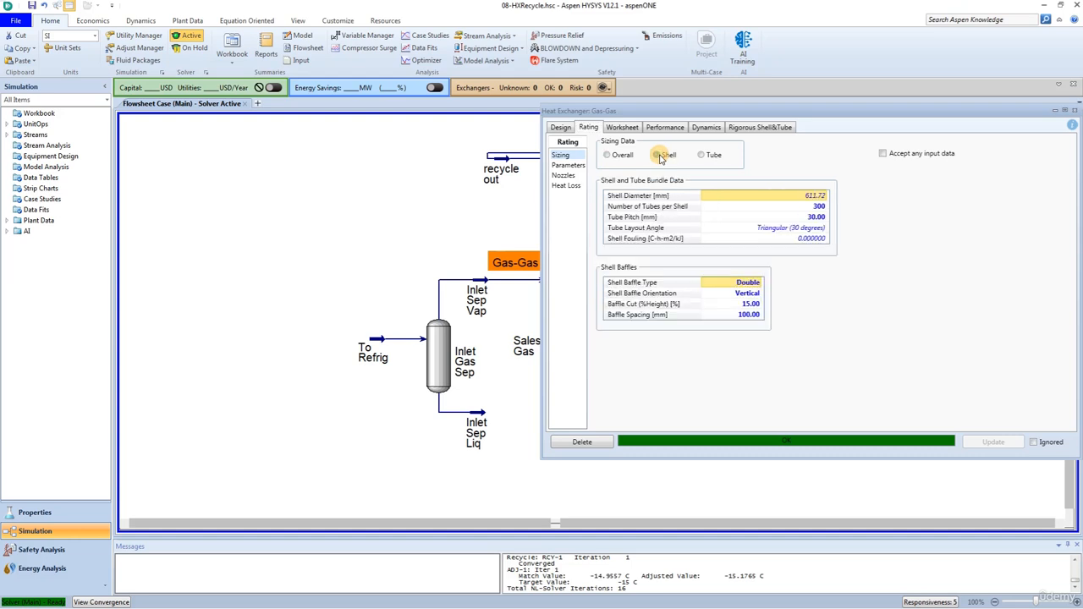
click(776, 240)
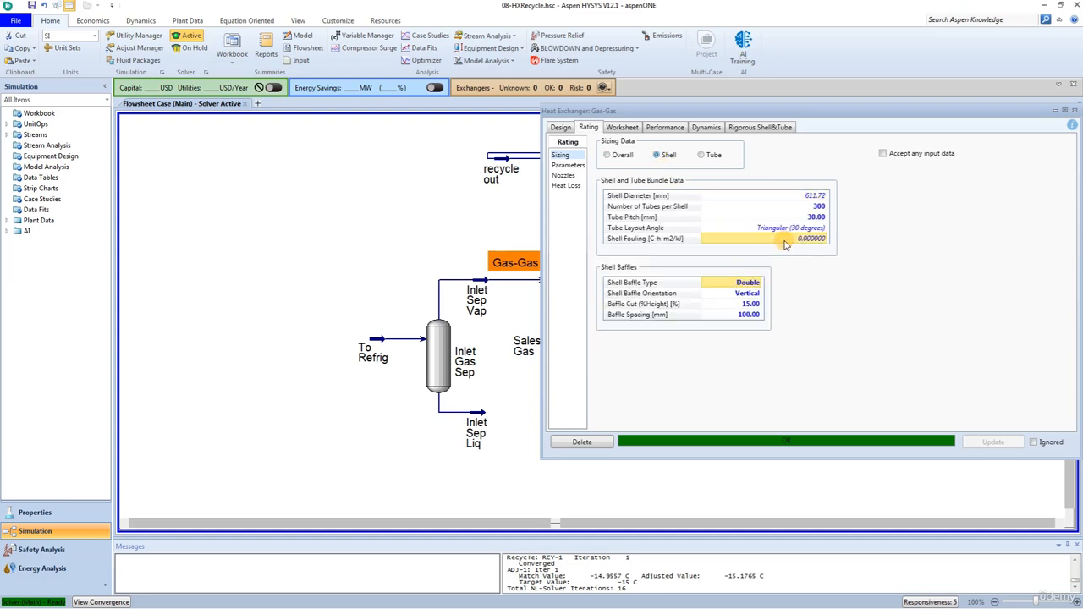
click(784, 242)
text(.0001)
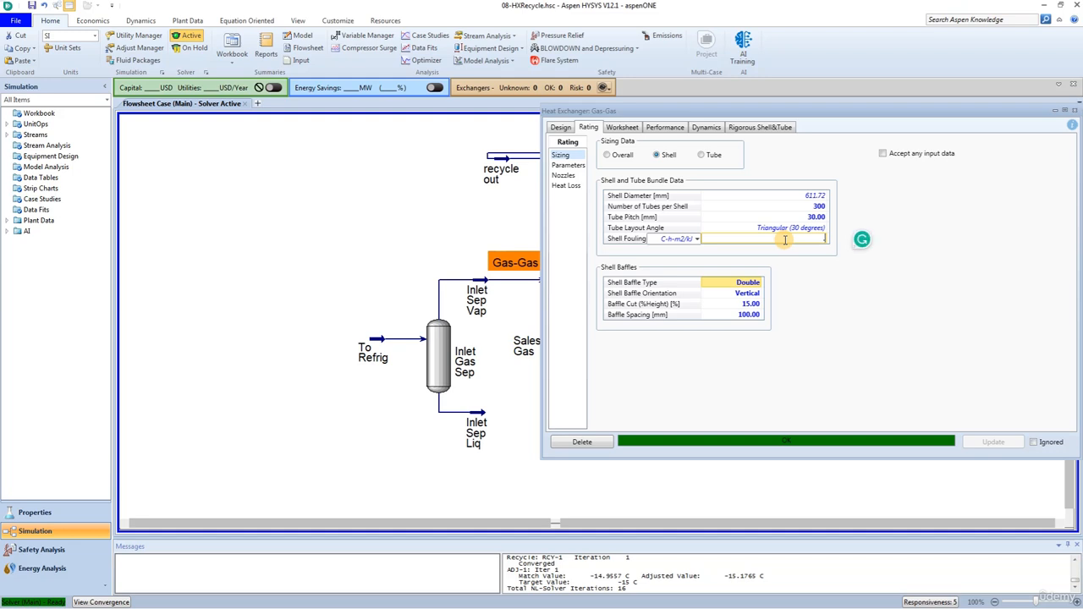
key(Return)
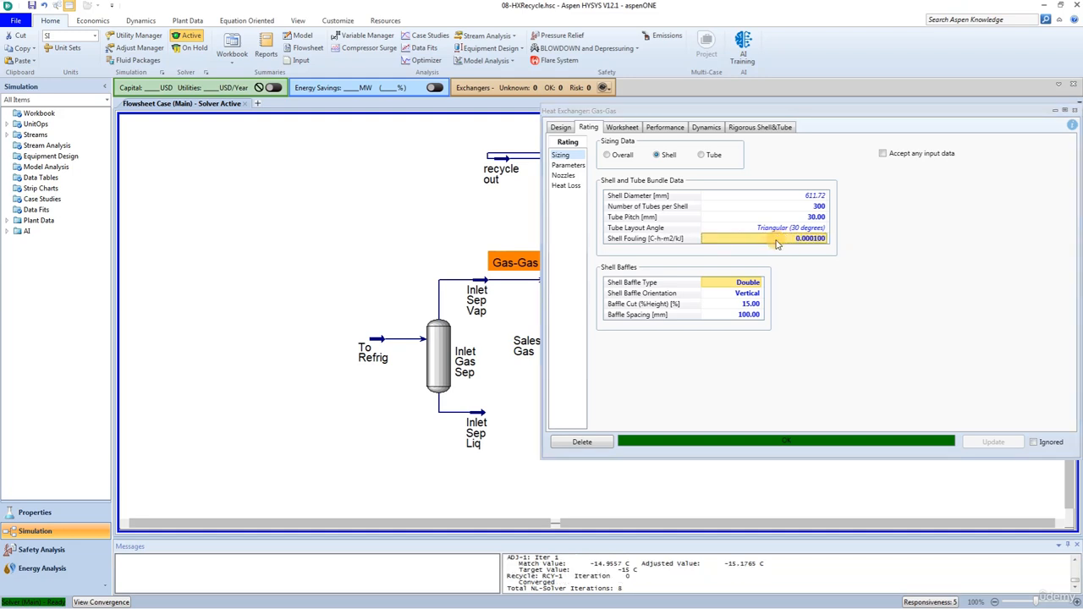
- Set the tube fouling to 0.0001 C-h-m2/kJ in the tube sizing data and close the Gas-Gas exchanger window
click(700, 156)
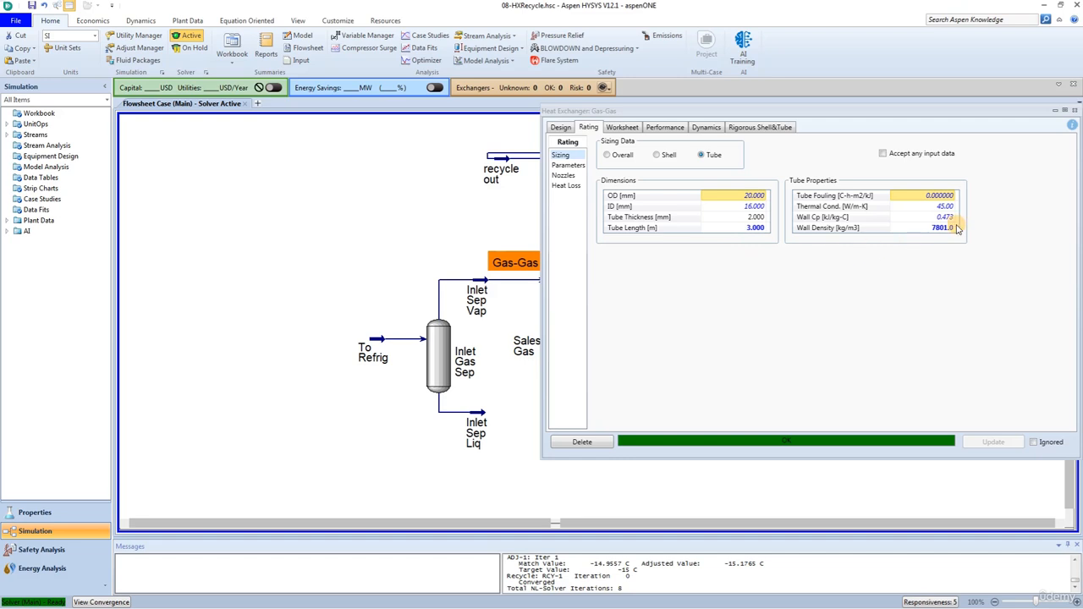
click(941, 196)
text(3)
text(.00)
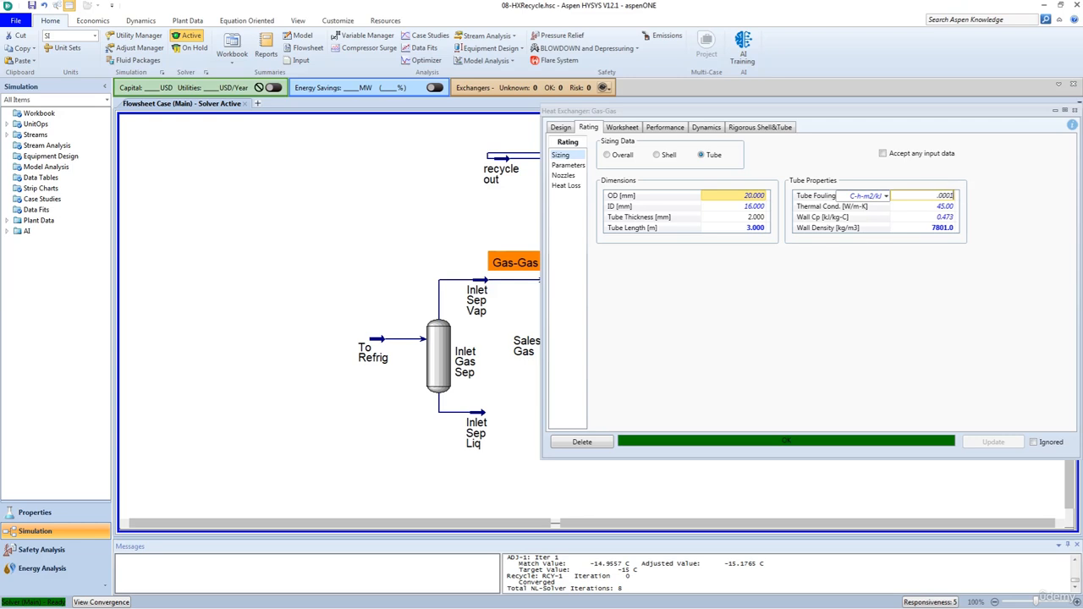
key(Return)
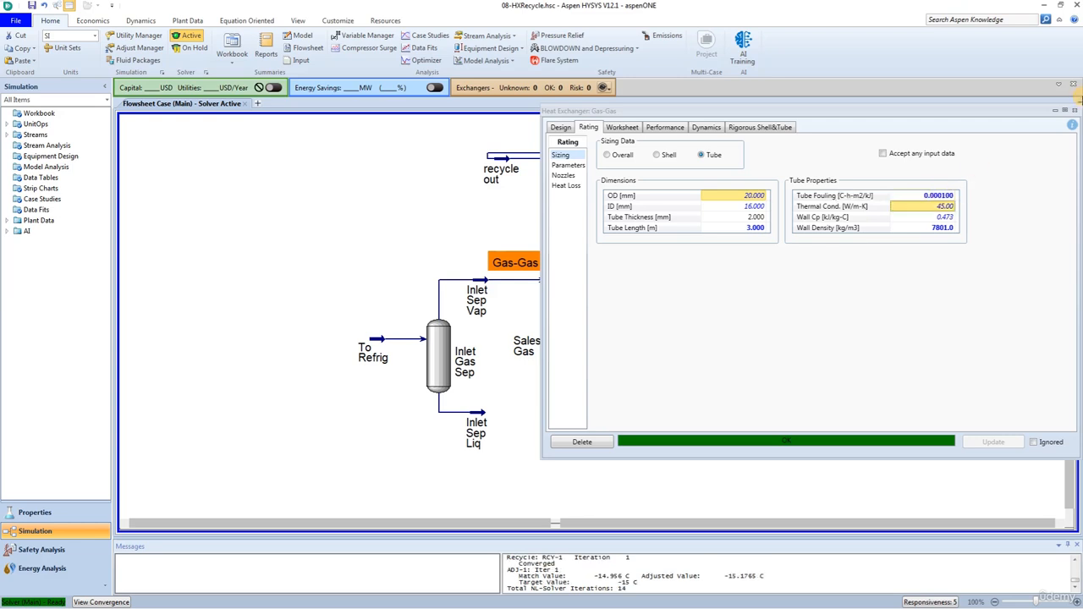
click(1074, 110)
- Open the Sales Gas stream to check its conditions with fouling included
click(659, 343)
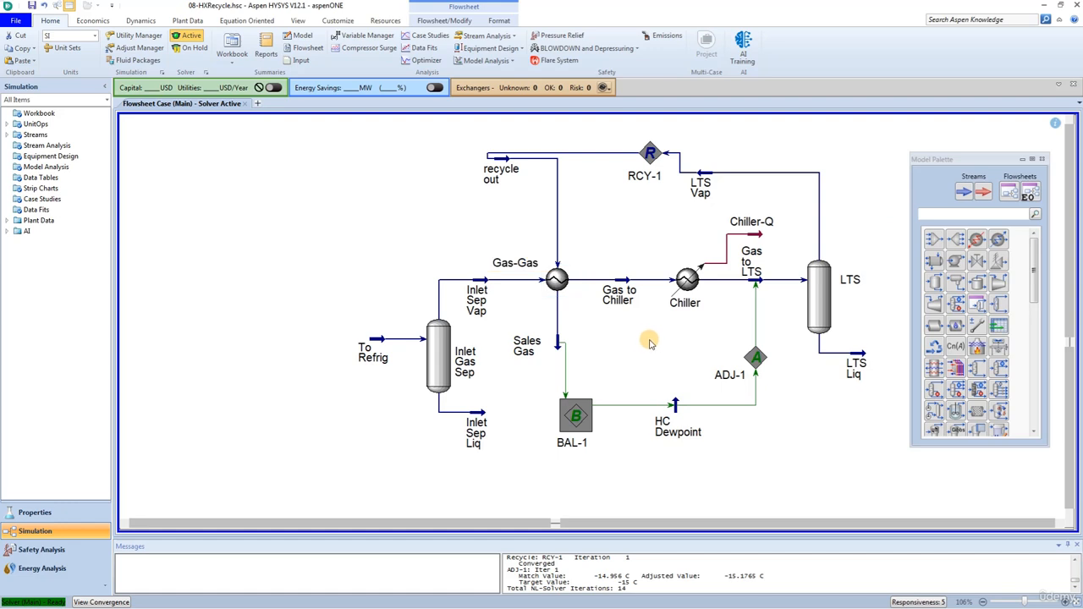
click(558, 346)
double_click(558, 347)
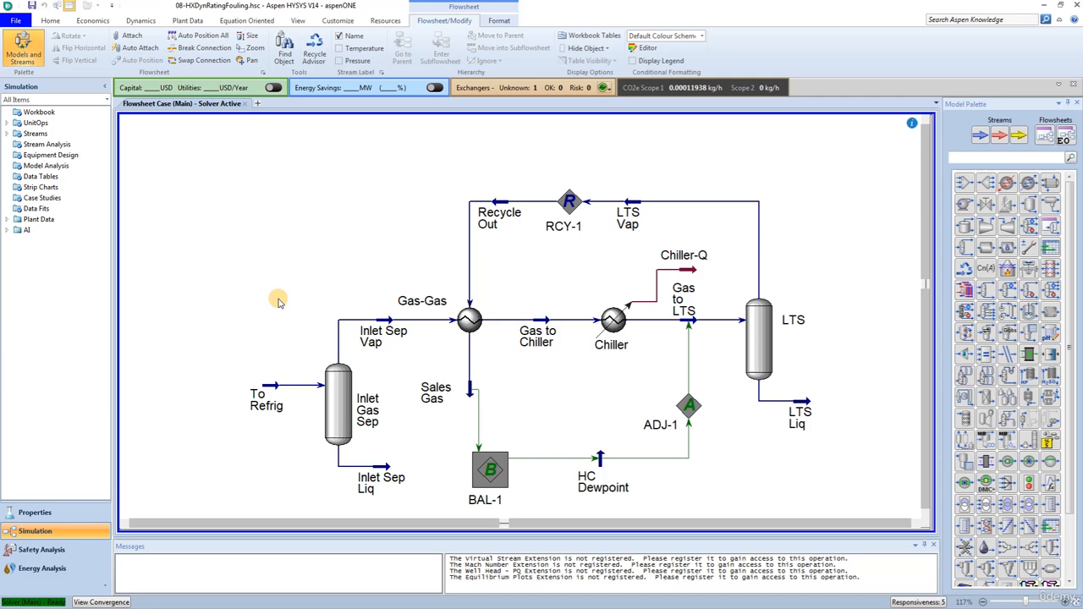
- Change the heat exchanger model of the Gas-Gas exchanger to Simple Weighted in its design parameters
click(469, 331)
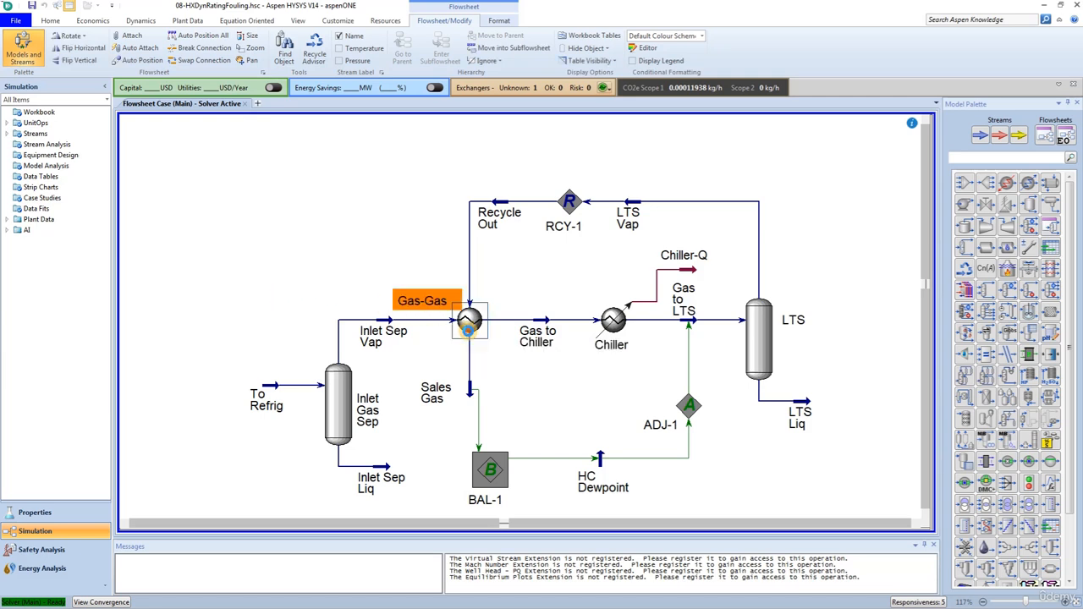
double_click(470, 331)
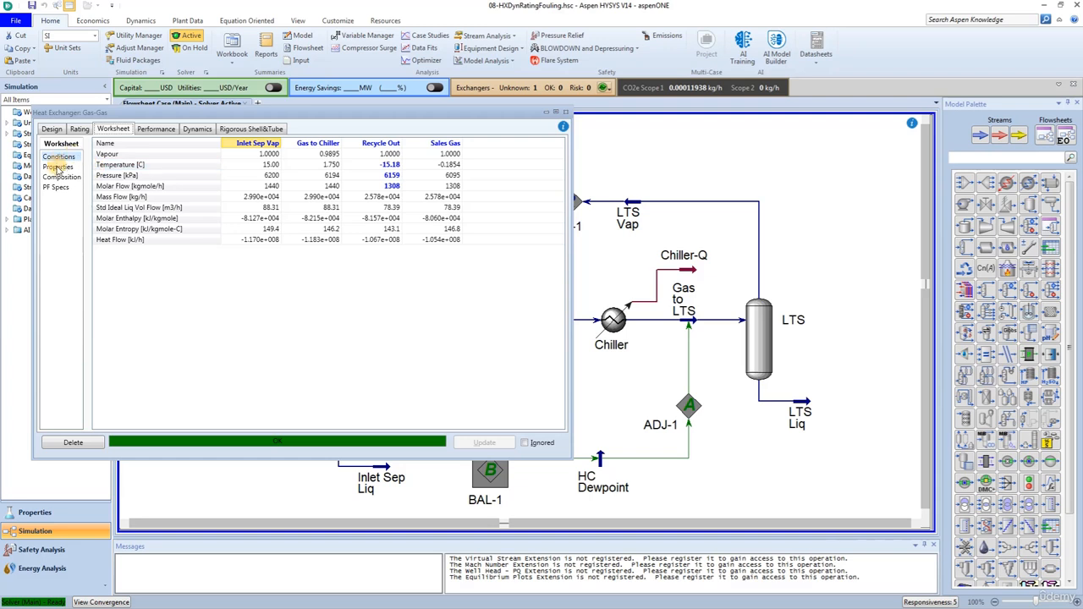
click(51, 129)
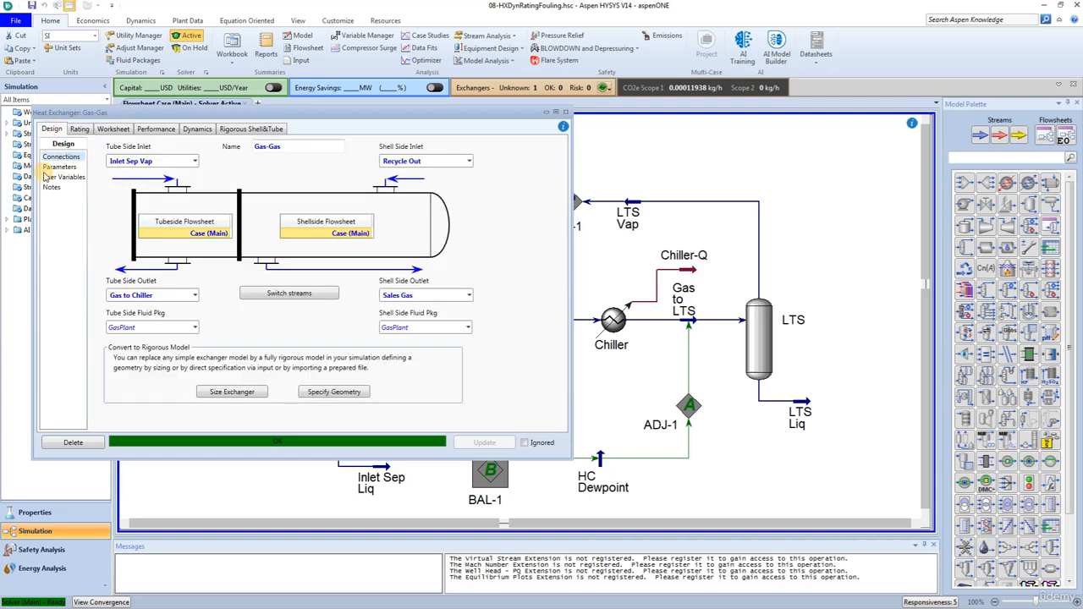
click(70, 168)
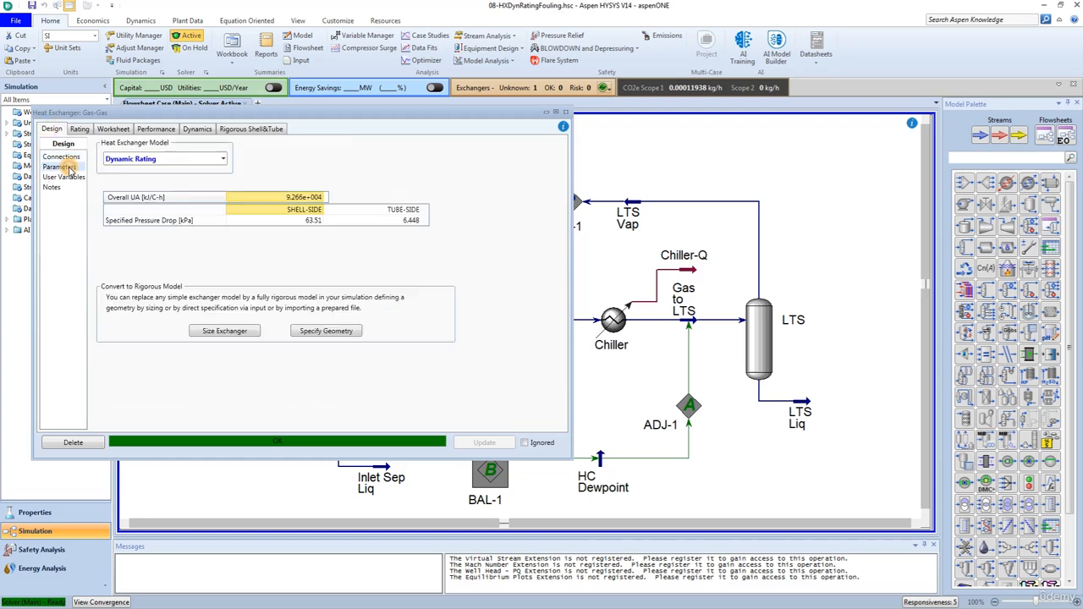
click(218, 158)
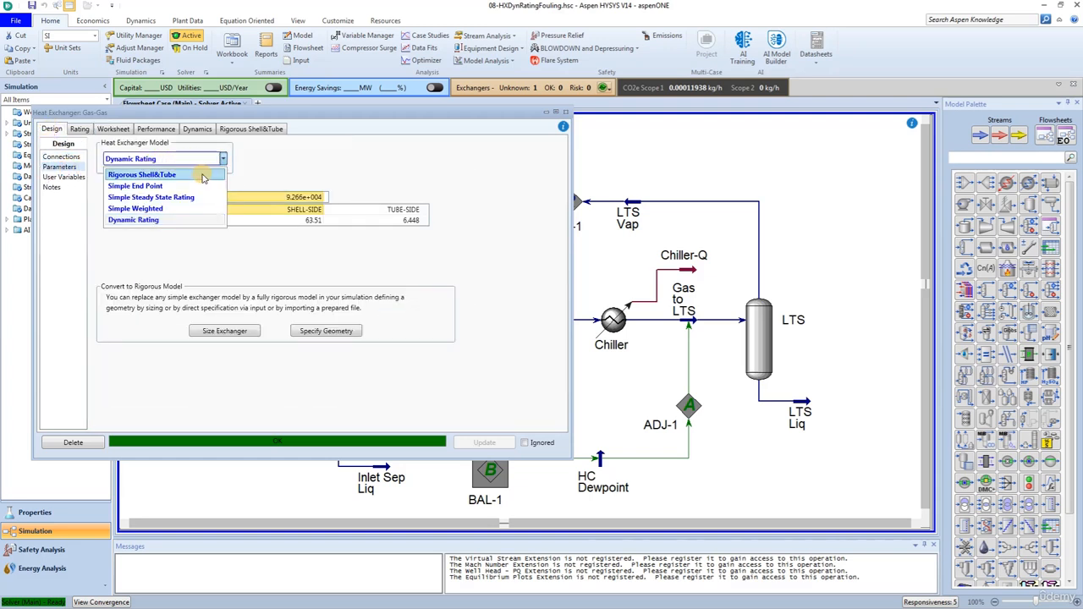
click(153, 212)
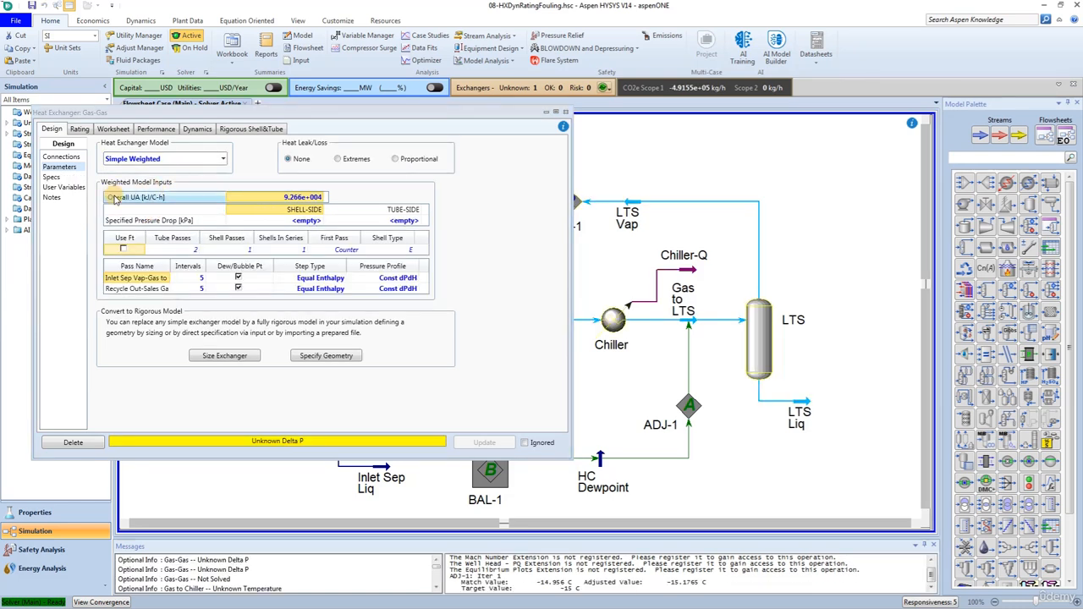
- Clear the overall UA and specify pressure drops of 7 kPa on the shell side and 35 kPa on the tube side
click(265, 201)
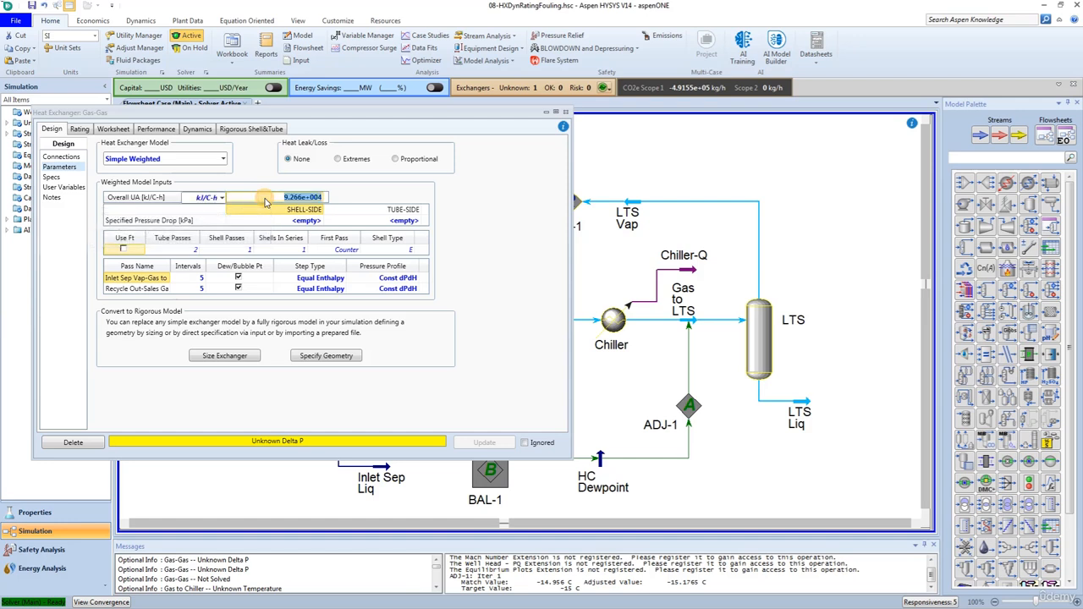
key(Delete)
key(Return)
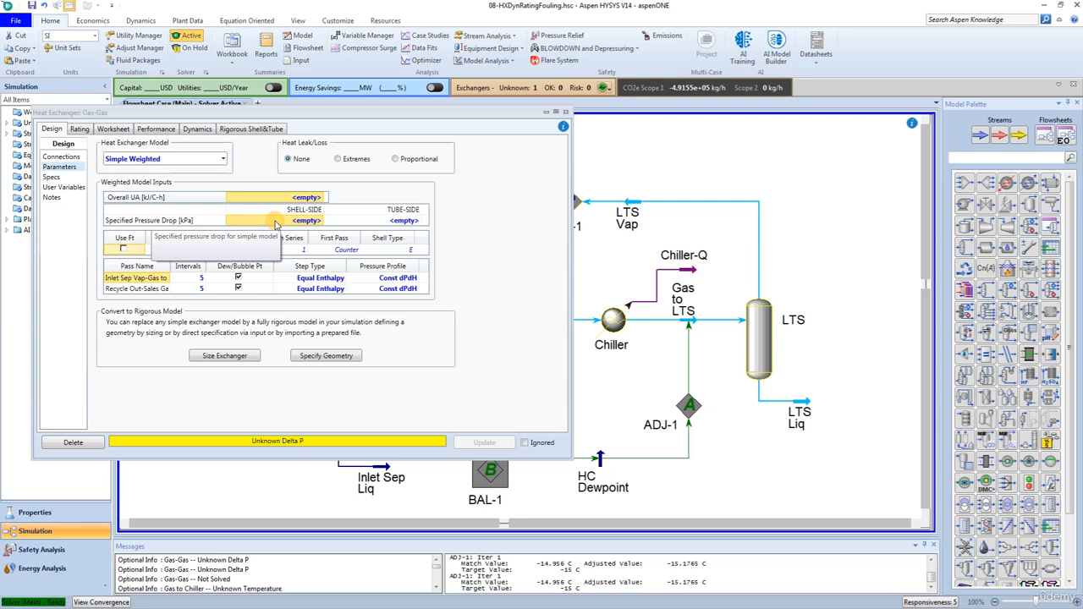
click(274, 224)
text(7)
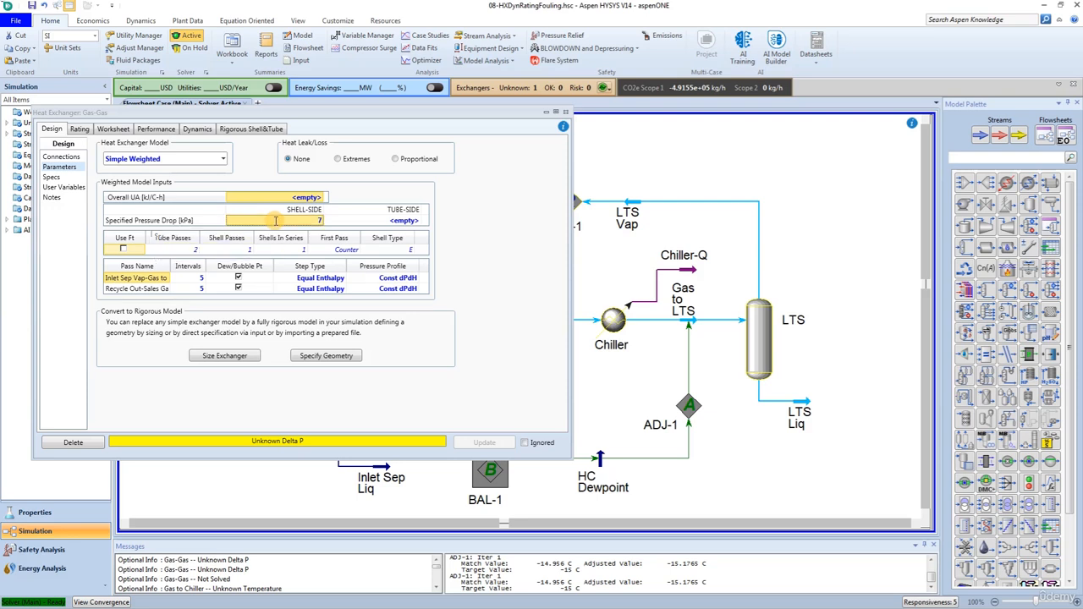
key(Return)
click(392, 222)
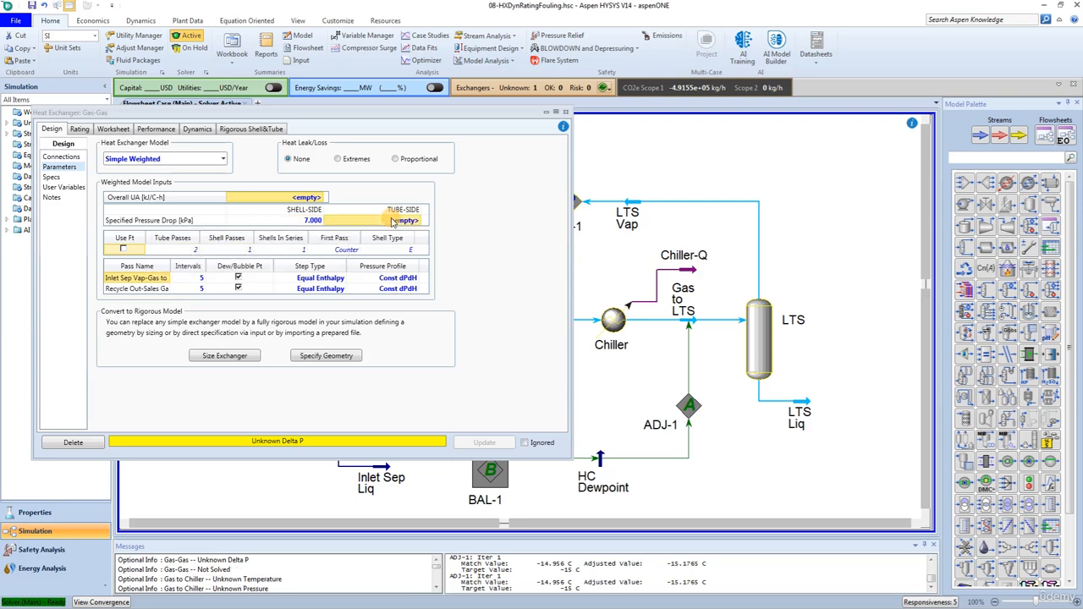
text(35)
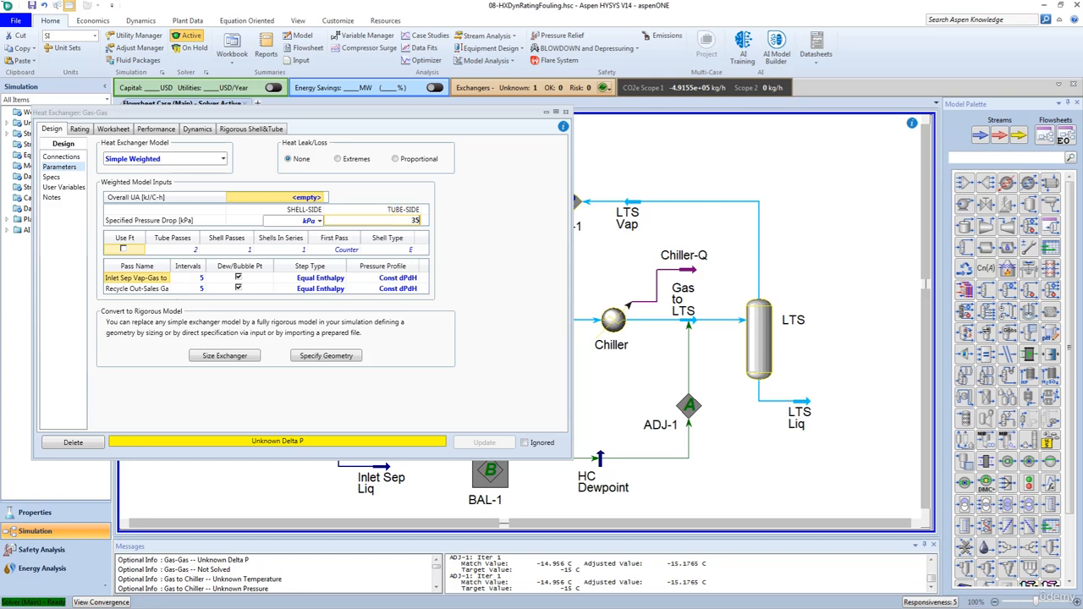
key(Return)
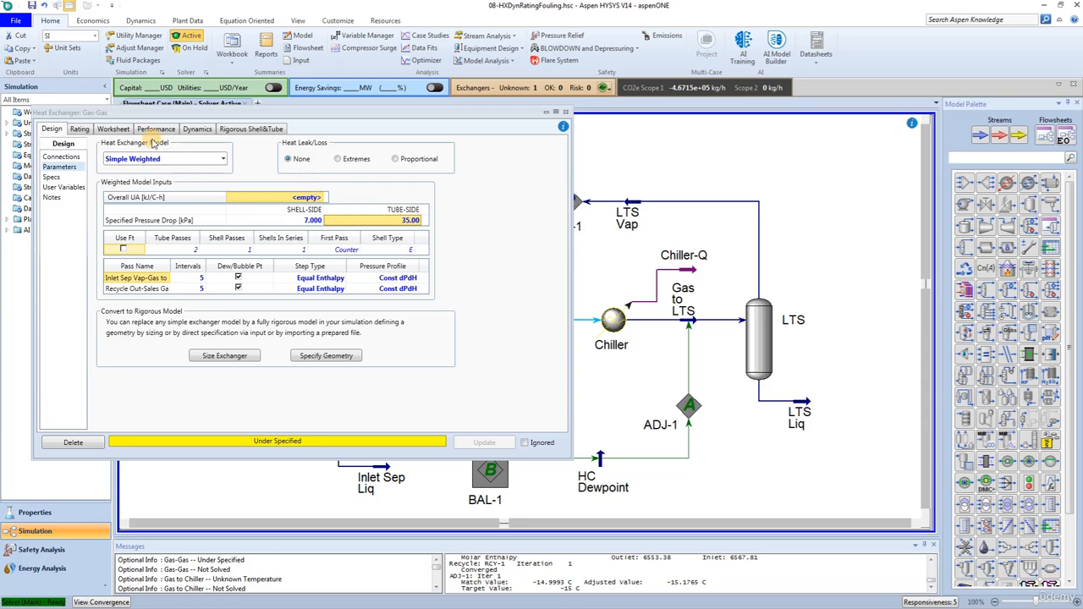
- Set the Sales Gas temperature to 3 °C in the Gas-Gas exchanger's worksheet conditions
click(115, 128)
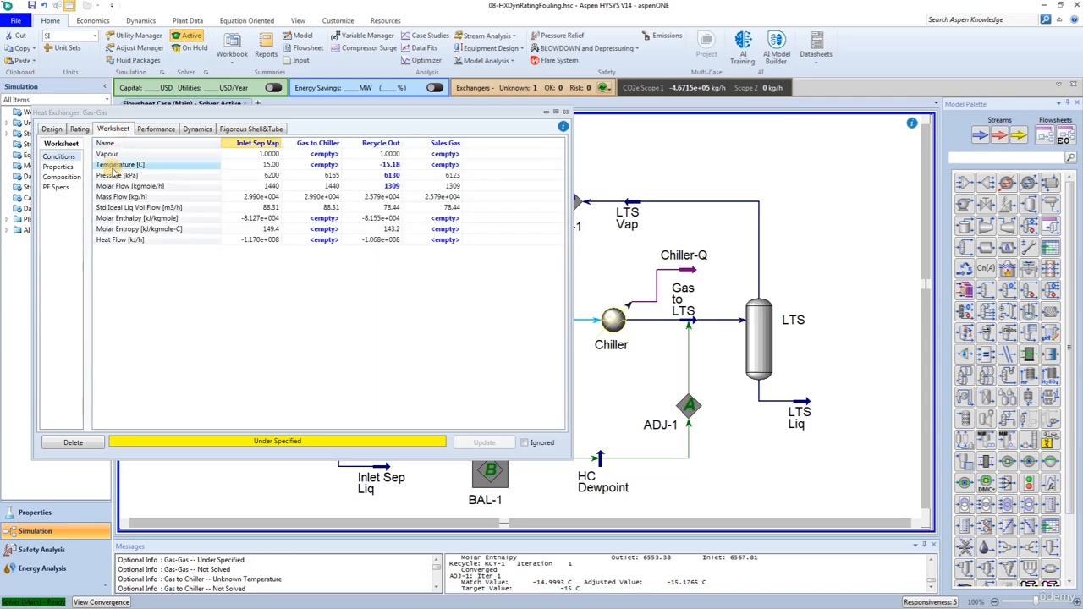
click(445, 165)
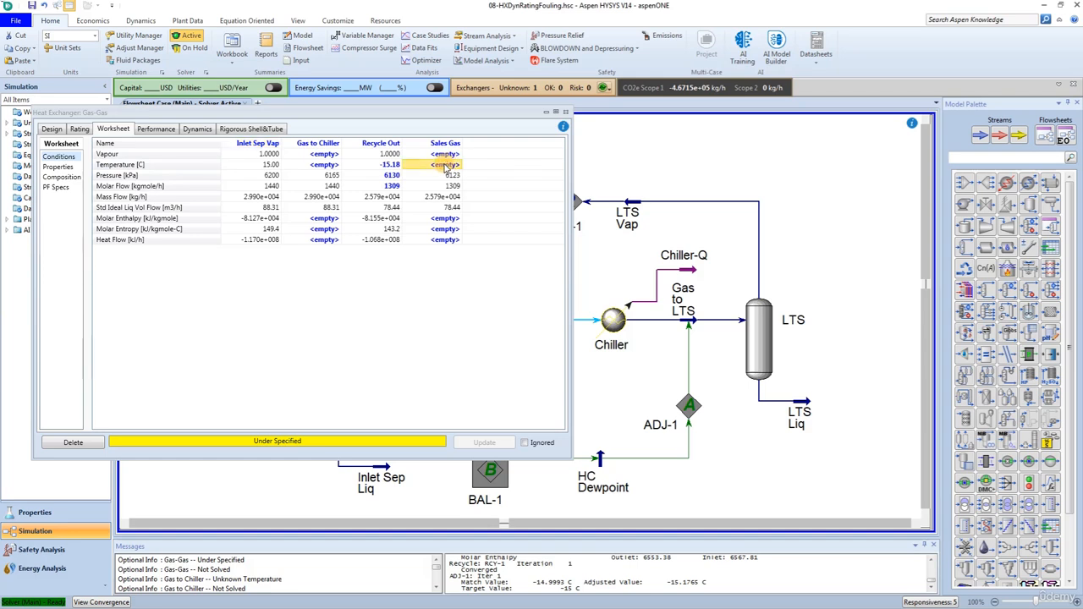
text(5)
key(Return)
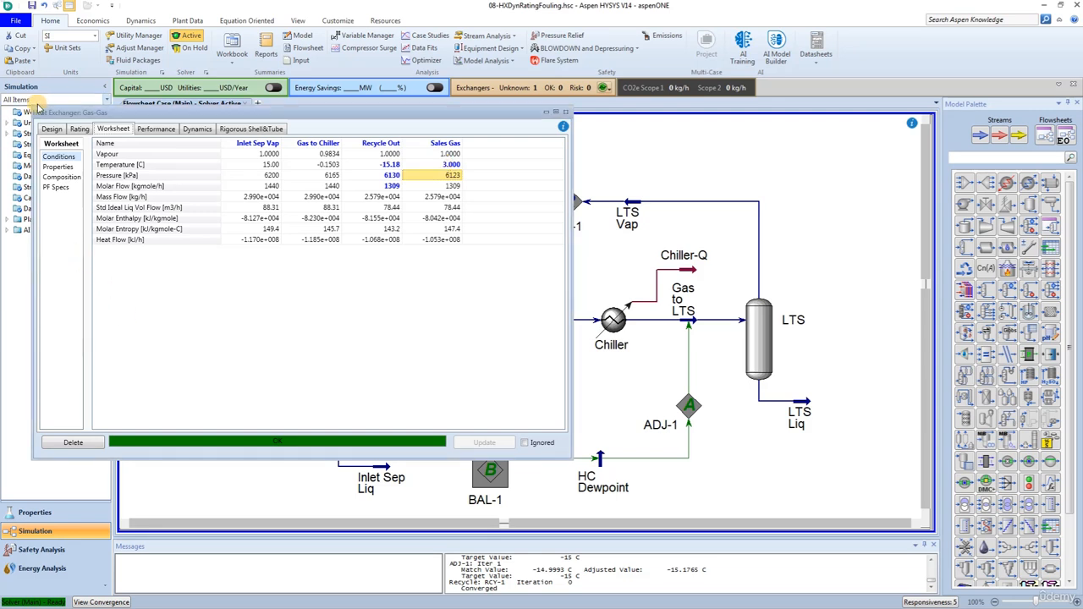
- Convert the Gas-Gas exchanger to a rigorous shell and tube model by sizing it interactively
click(53, 129)
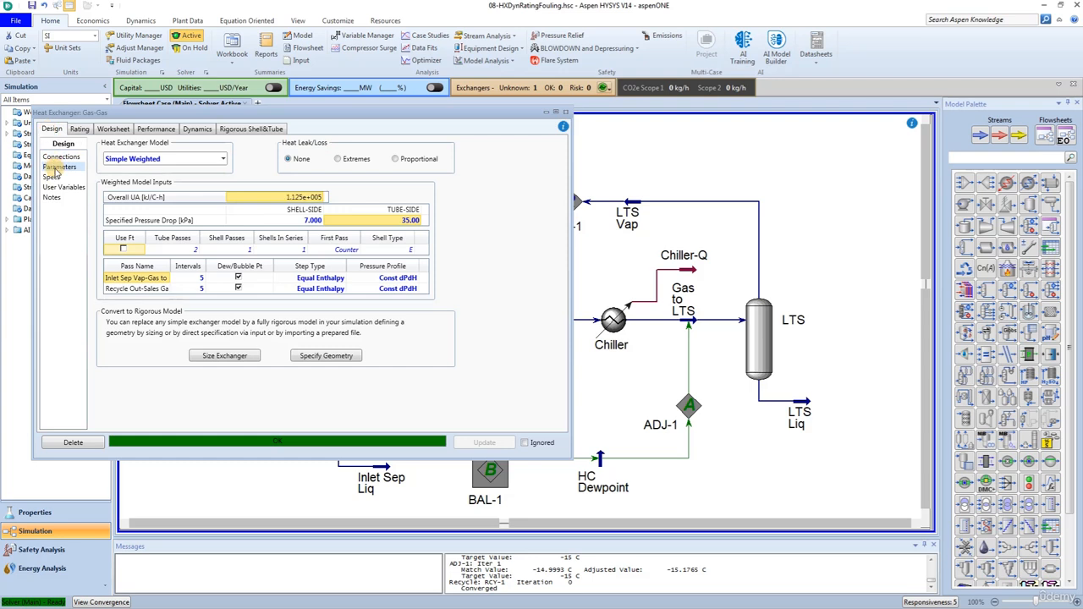
click(227, 361)
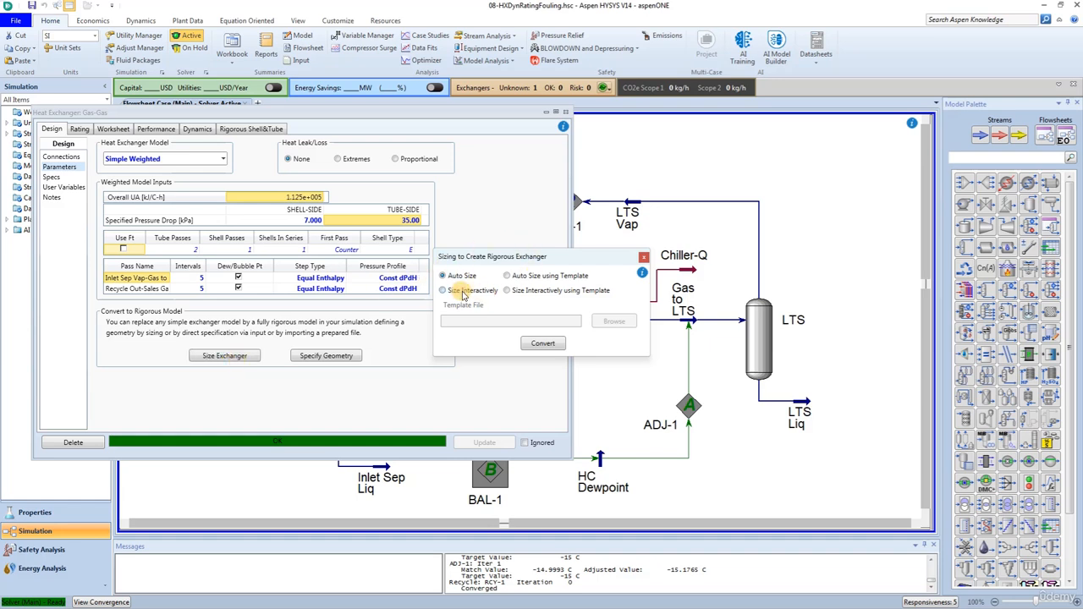
click(527, 343)
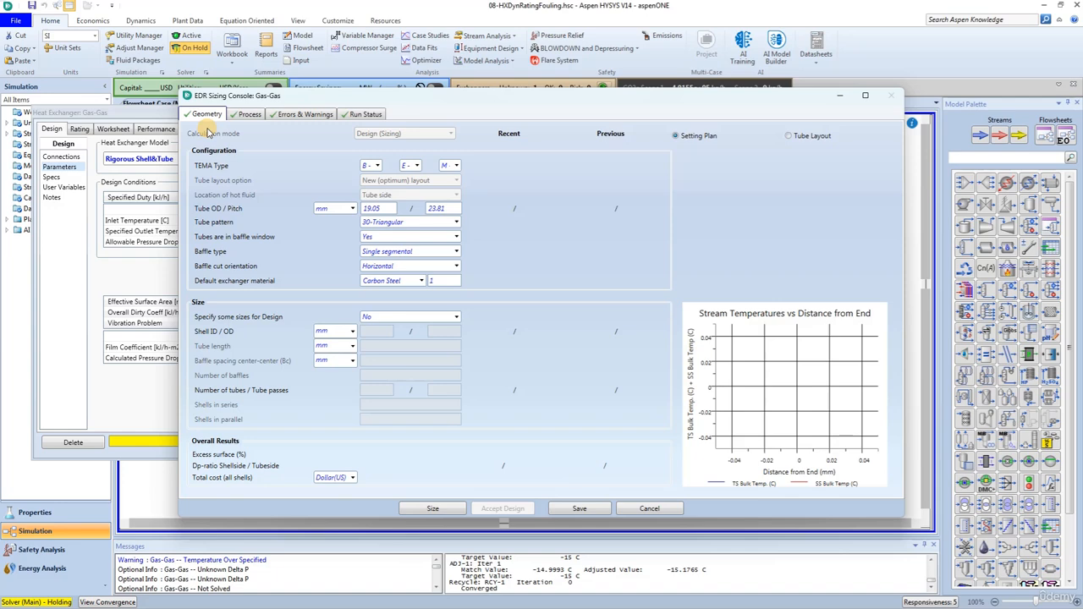
- Set the baffle type to Double segmental with a Vertical baffle cut orientation in the sizing geometry
click(431, 252)
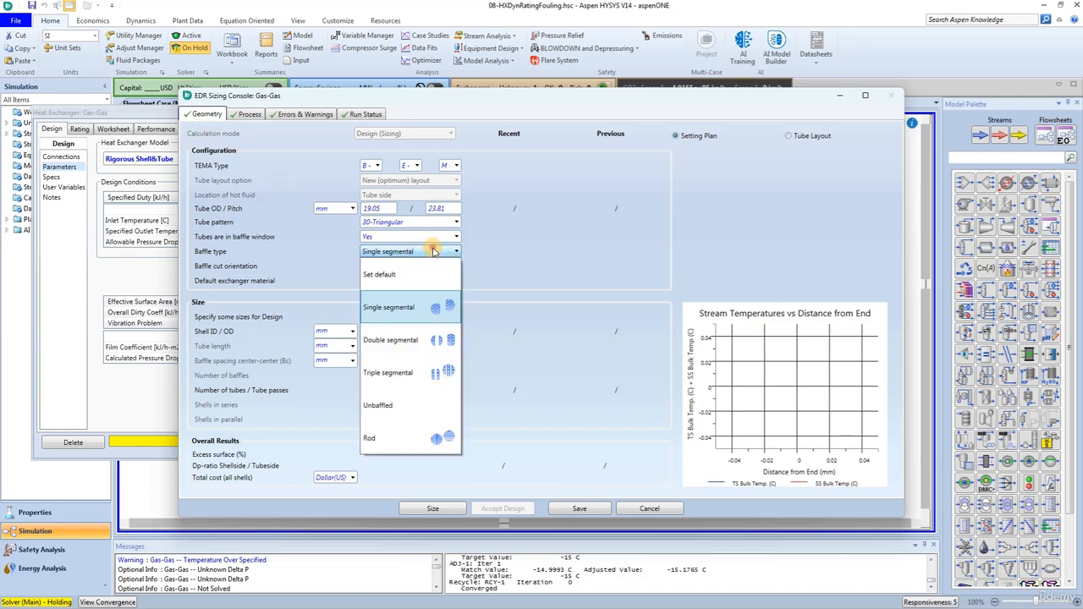
click(408, 342)
click(387, 267)
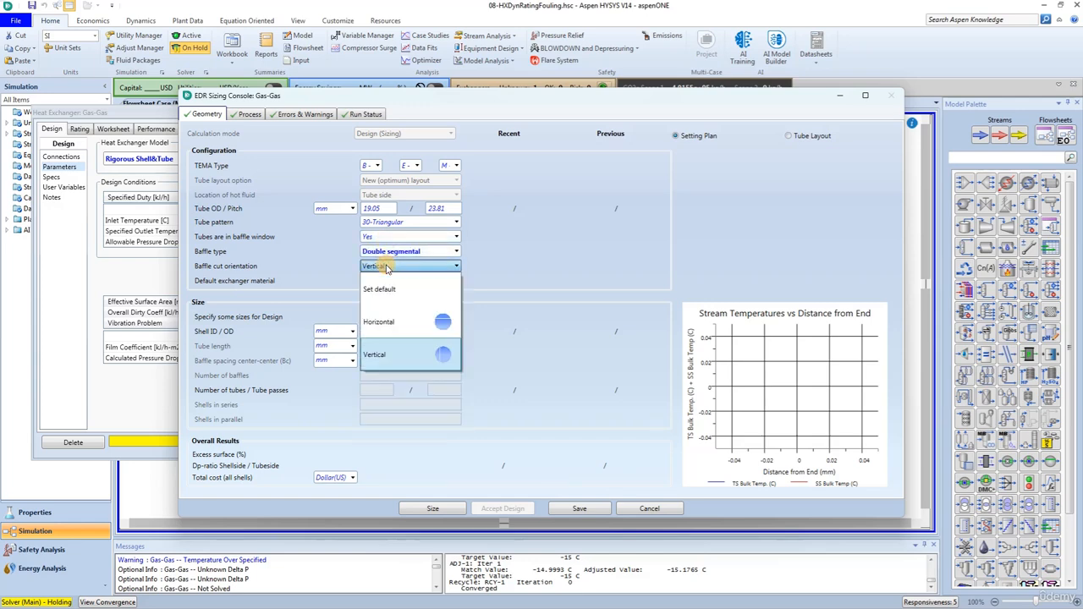
click(386, 267)
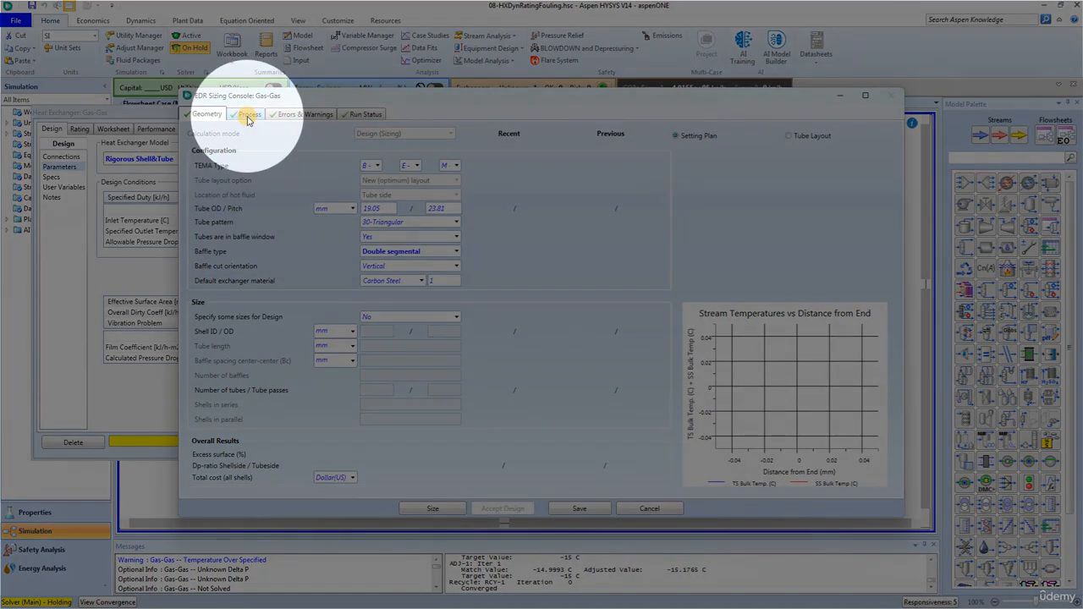
- Set the fouling resistance to 0.00036 m²-K/W for both the hot side and the cold side in the process input
click(247, 117)
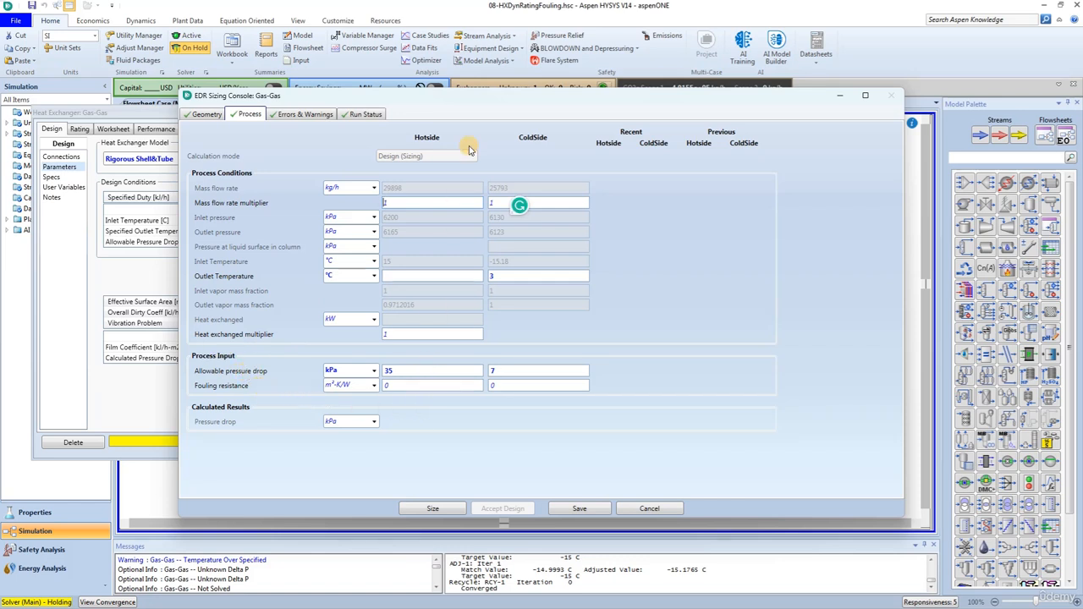
click(390, 386)
text(.0)
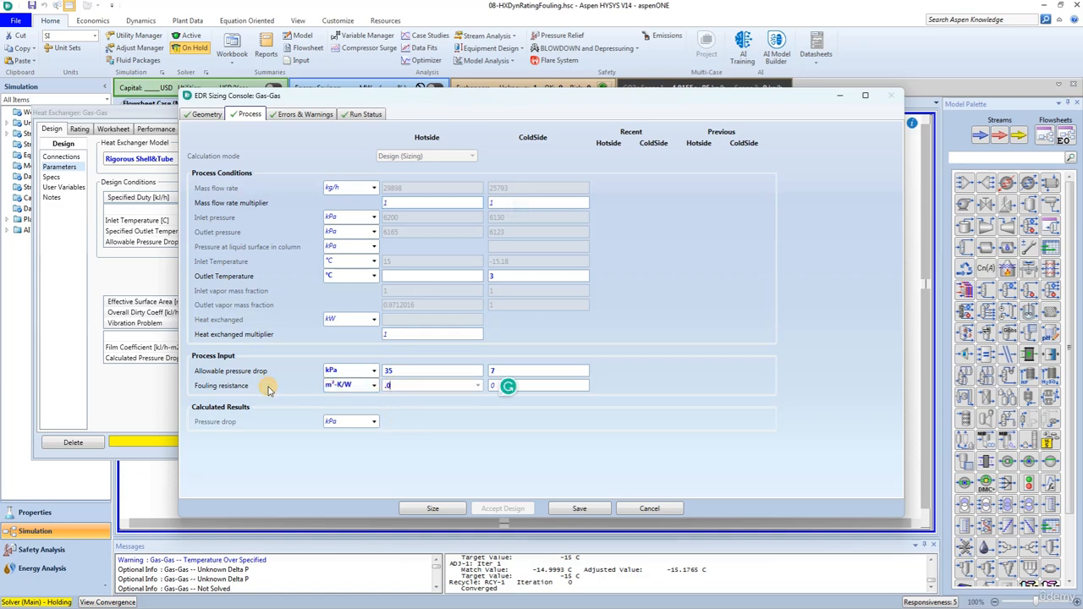
text(0036)
key(Tab)
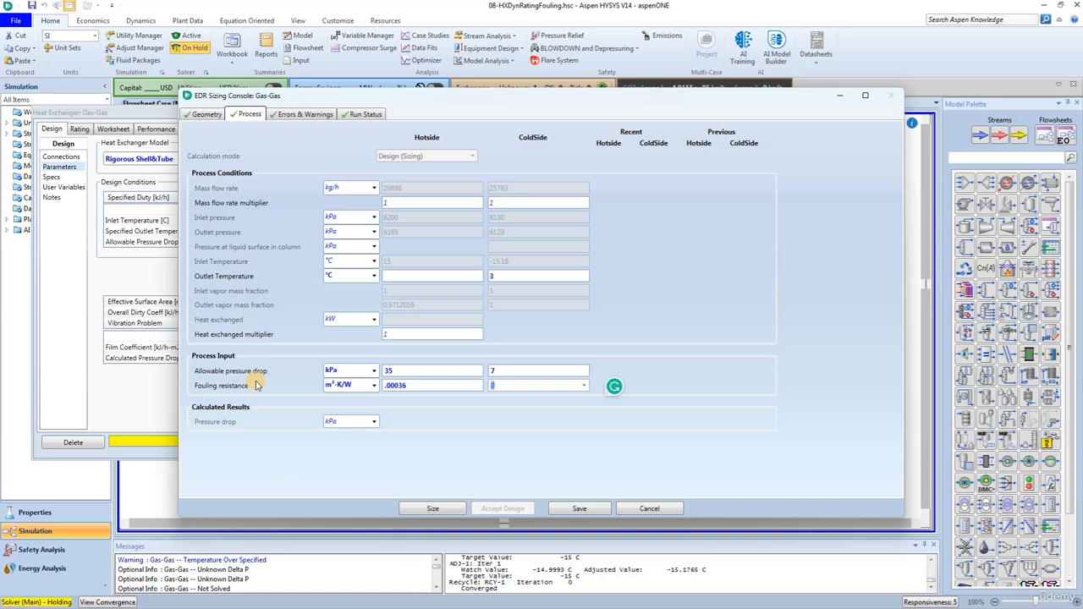
text(.000)
text(36)
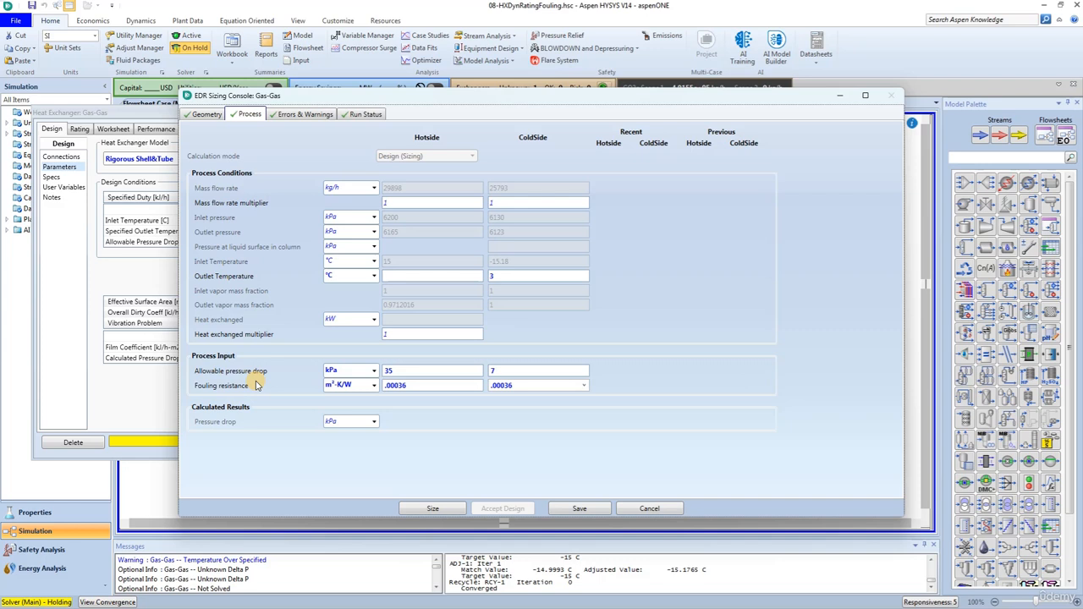
- Run the sizing of the Gas-Gas exchanger, review the resulting geometry, and accept the design, overriding the existing outlet stream specifications
click(429, 509)
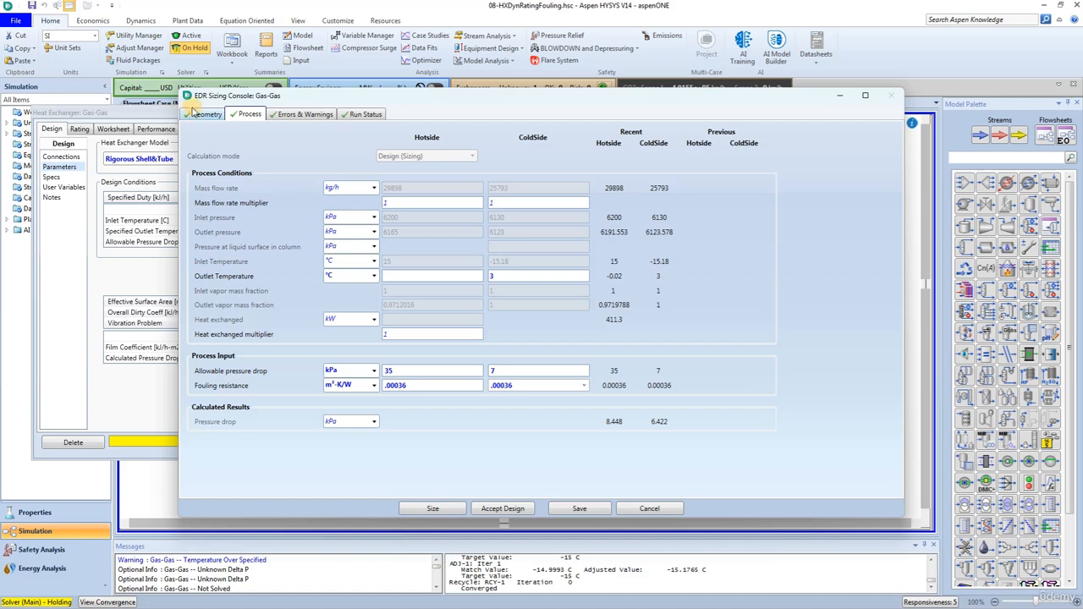
click(196, 116)
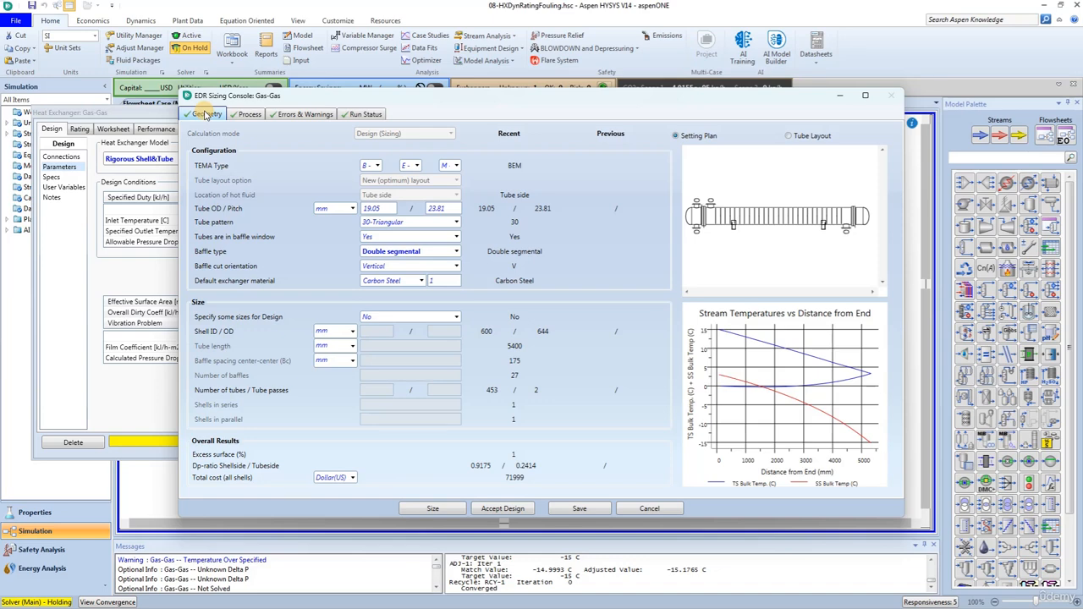
click(493, 511)
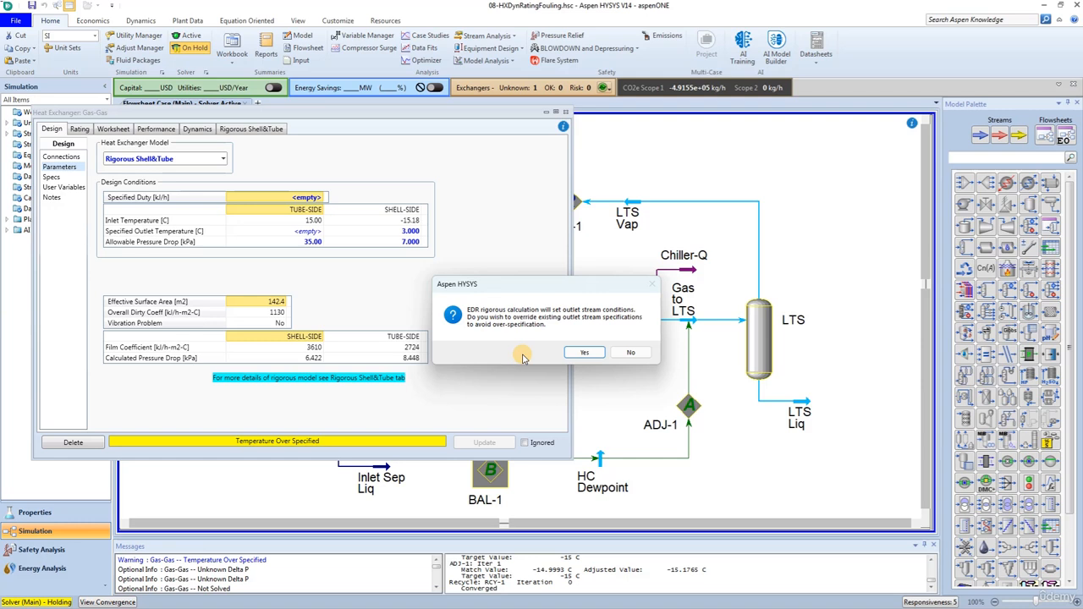
click(582, 352)
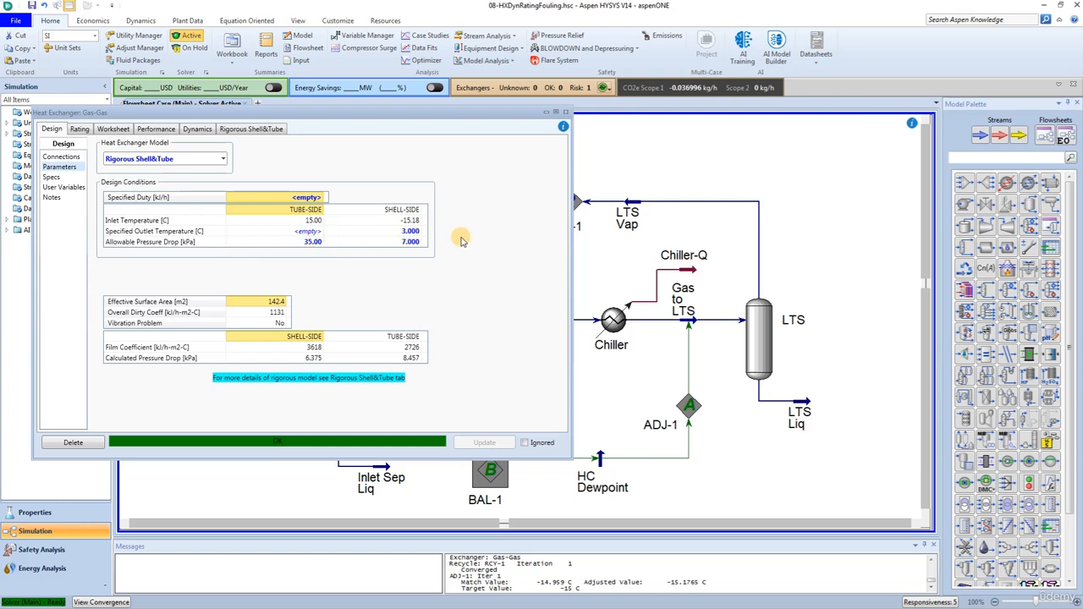
- Clear the specified shell-side outlet temperature of the Gas-Gas exchanger and check the stream conditions in its worksheet
click(396, 232)
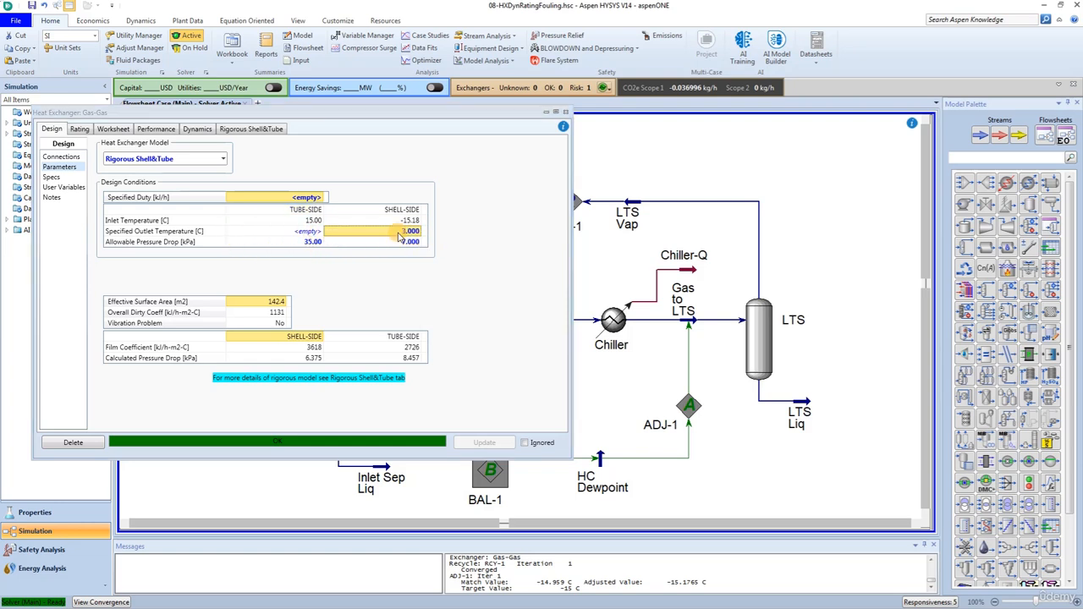
key(Delete)
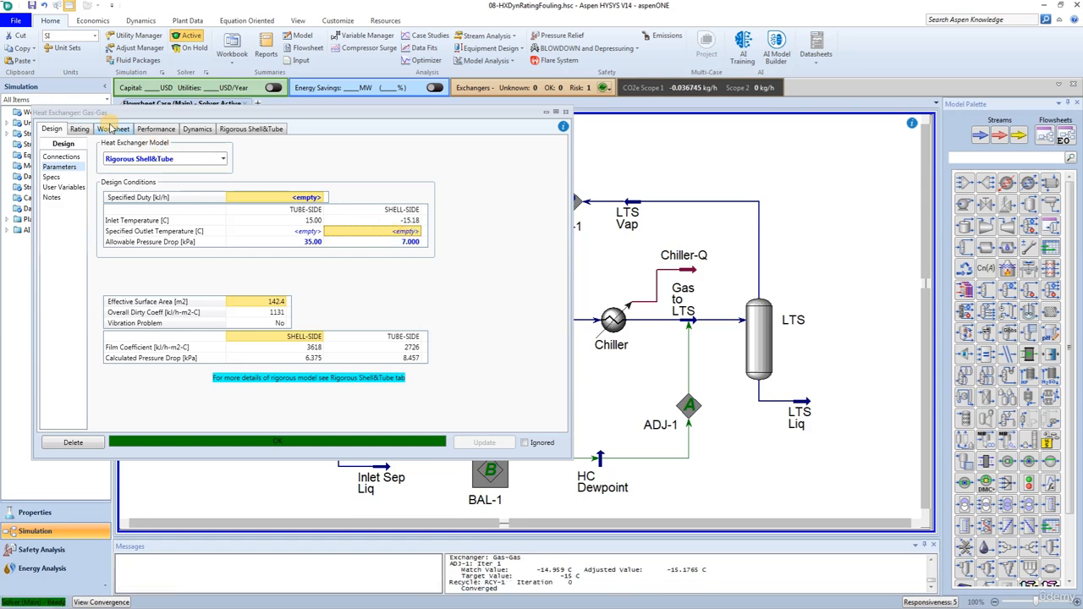
click(112, 129)
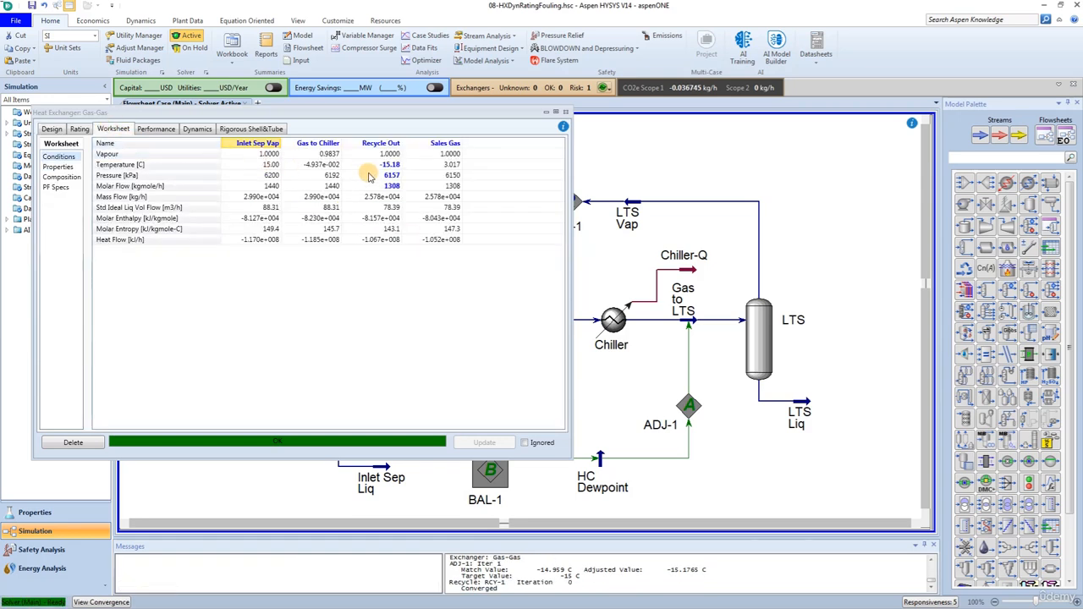
mouse_move(441, 174)
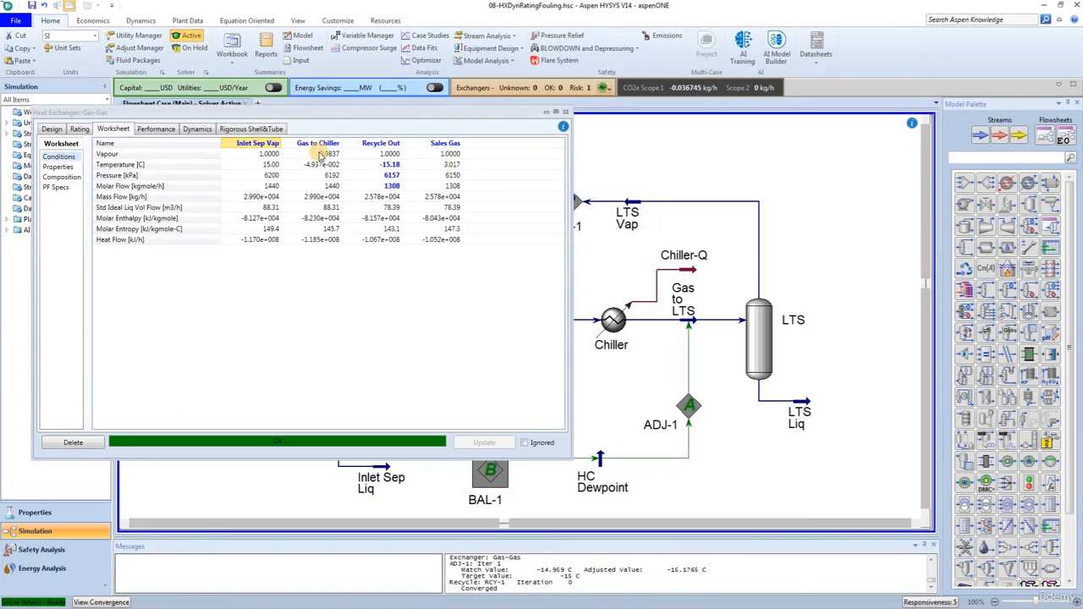
- Review the rigorous shell and tube results summary, and open the Gas-Gas exchanger's details in the EDR Browser
click(247, 131)
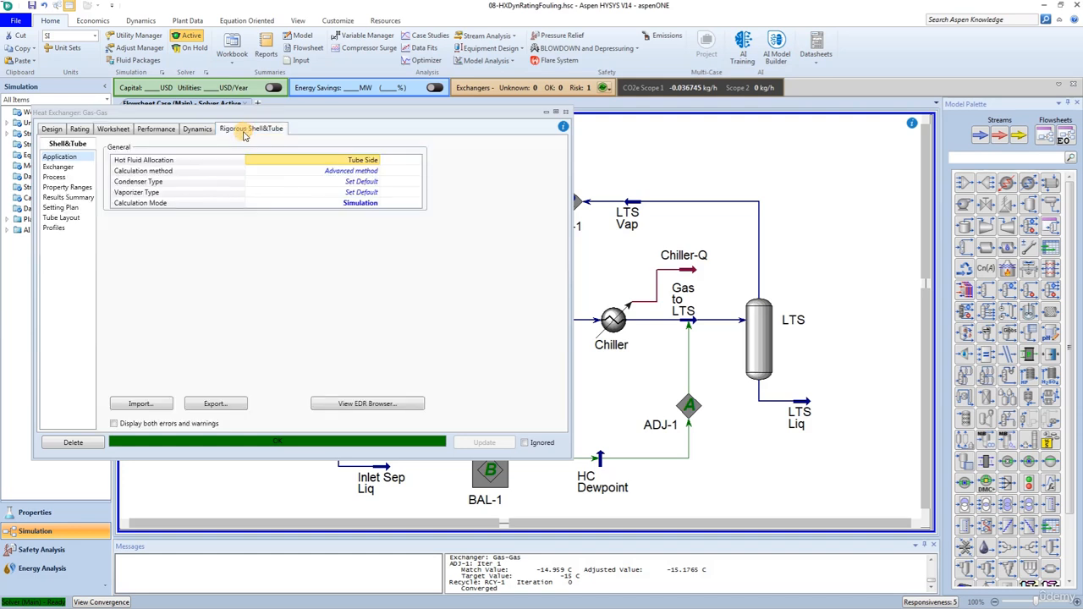
click(82, 200)
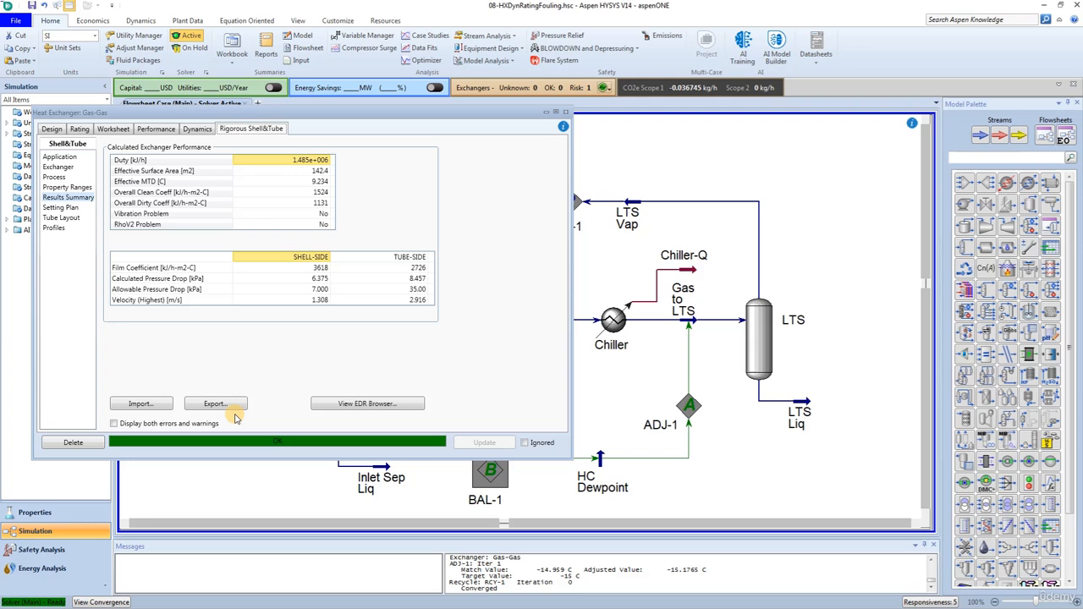
click(352, 408)
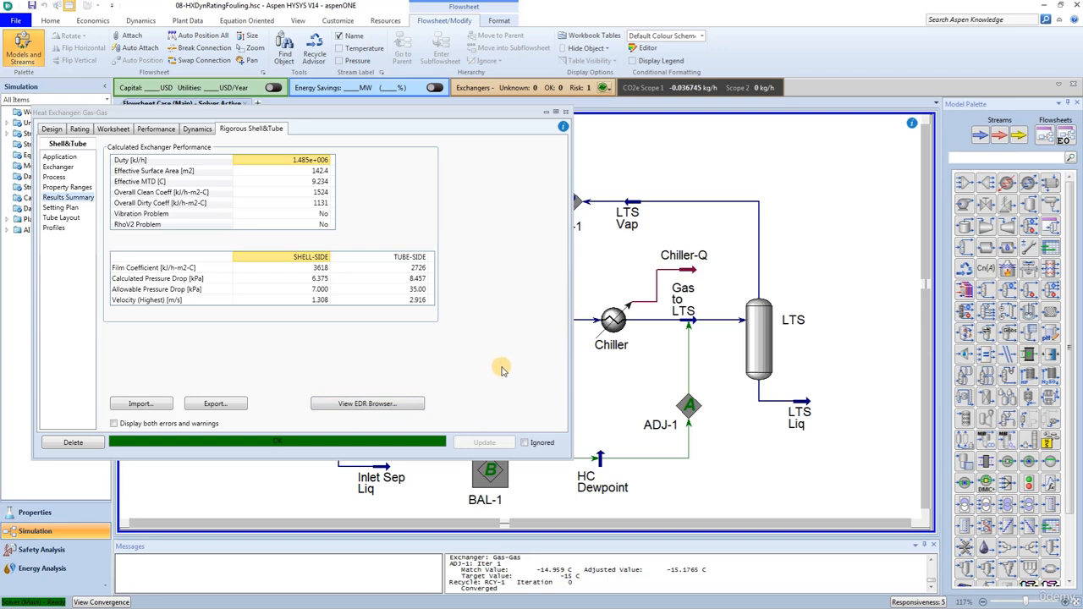
click(338, 403)
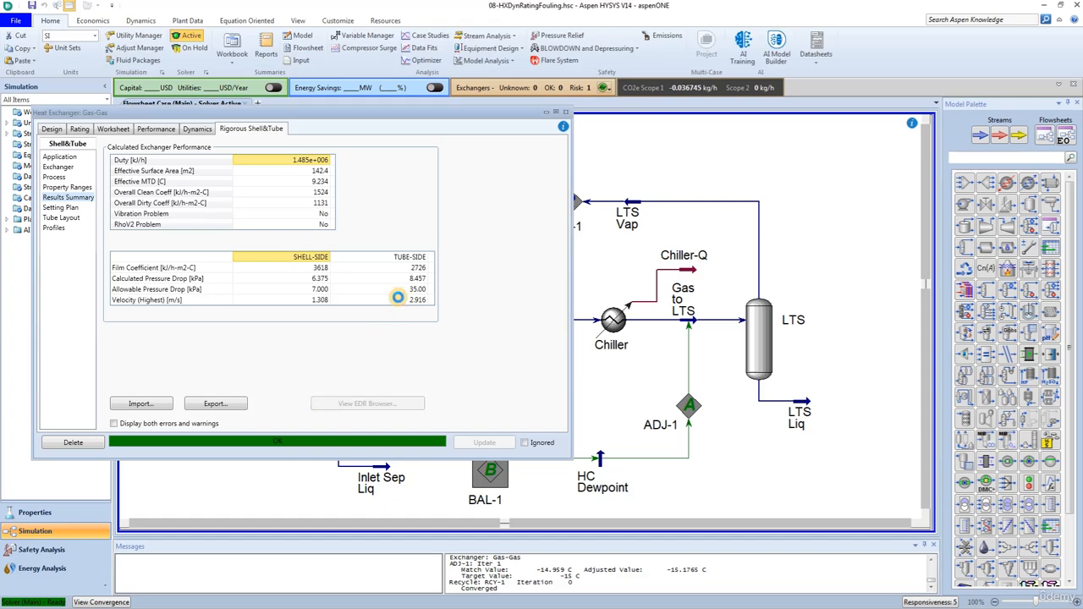
click(567, 114)
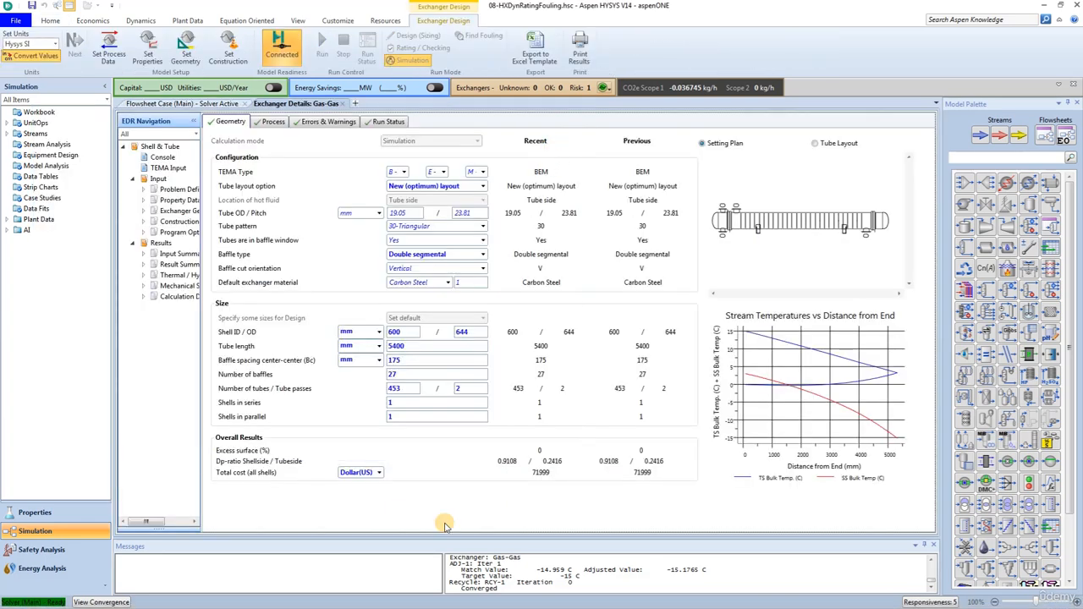